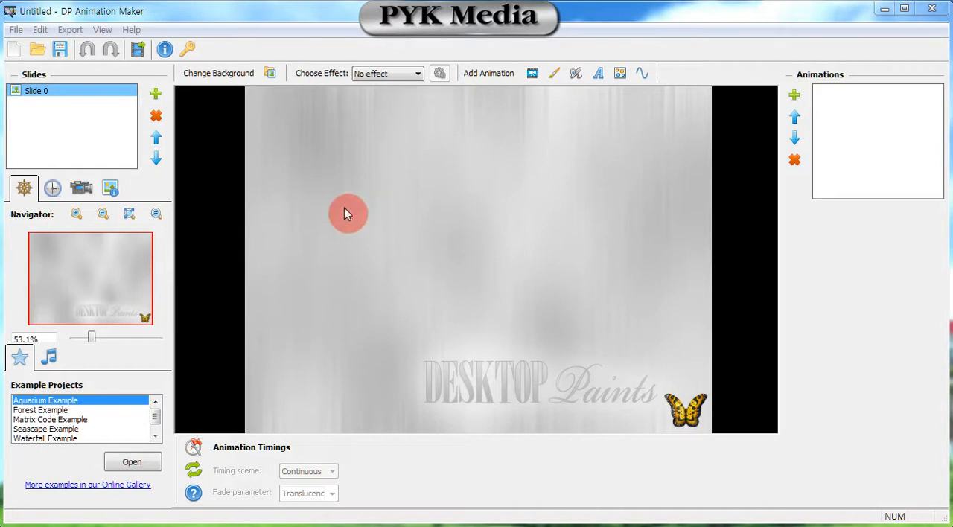
Change the slide's background to the picture P-Media_4.jpg from the 720p folder.
click(225, 75)
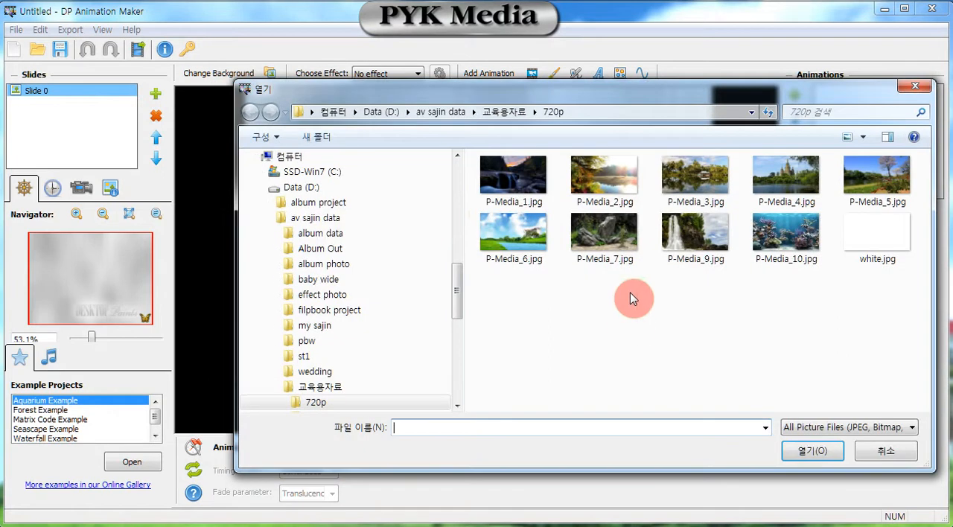
click(534, 232)
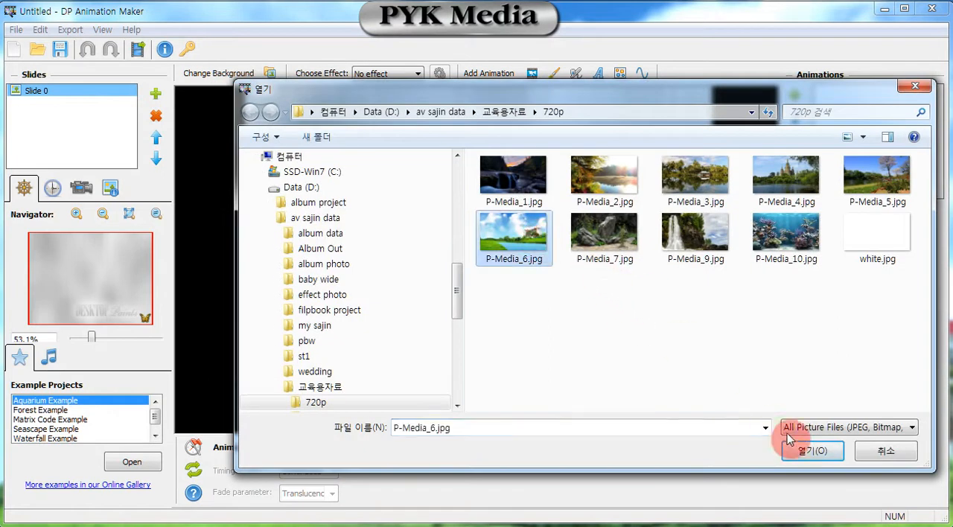
click(784, 177)
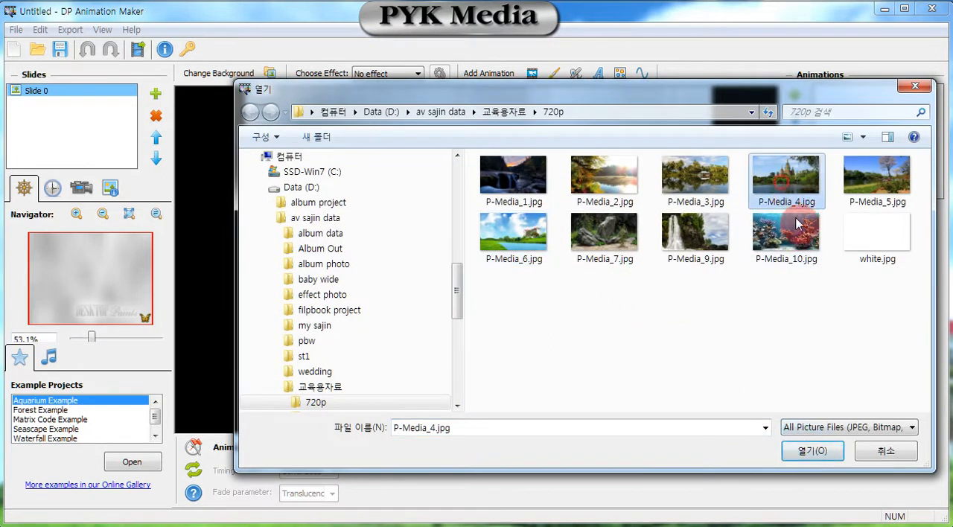
click(813, 452)
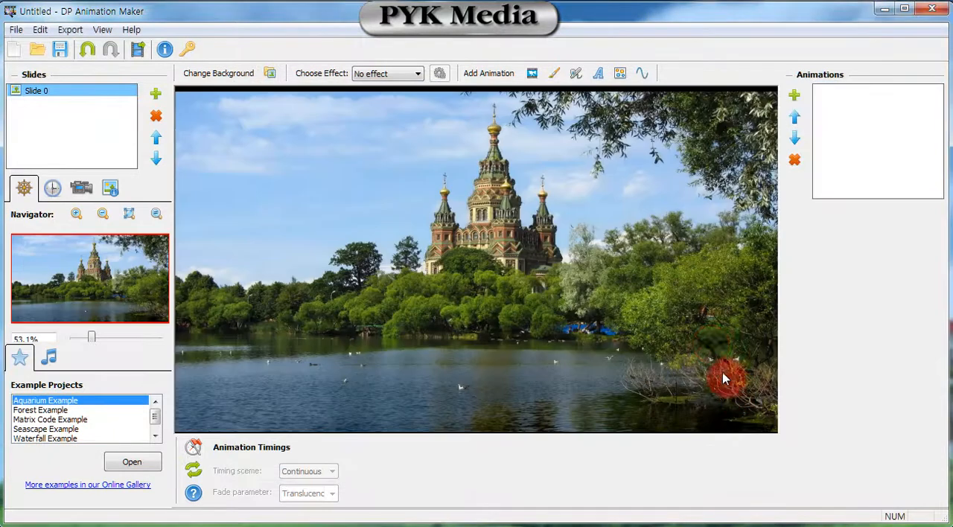
Add the Sparkle 1 airbrush animation to the slide from the Airbrushes library.
click(574, 75)
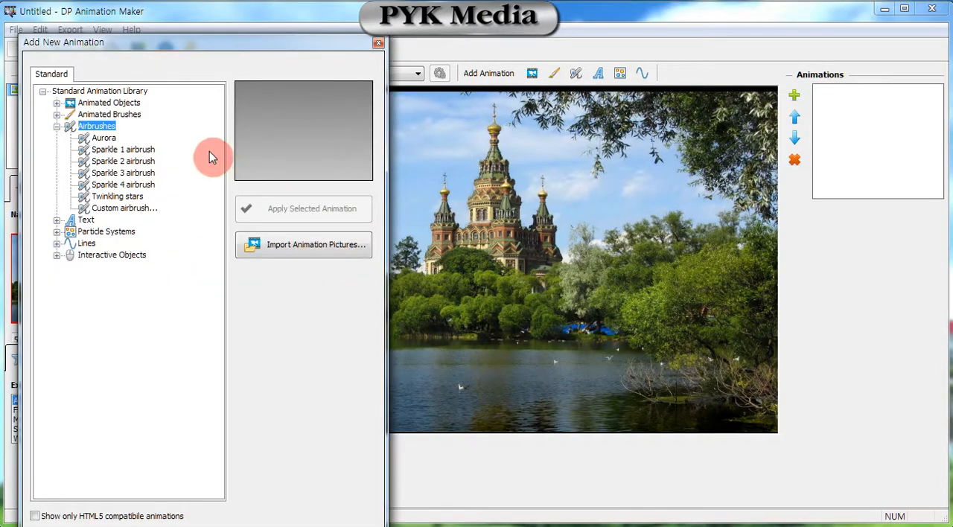
click(136, 198)
click(145, 211)
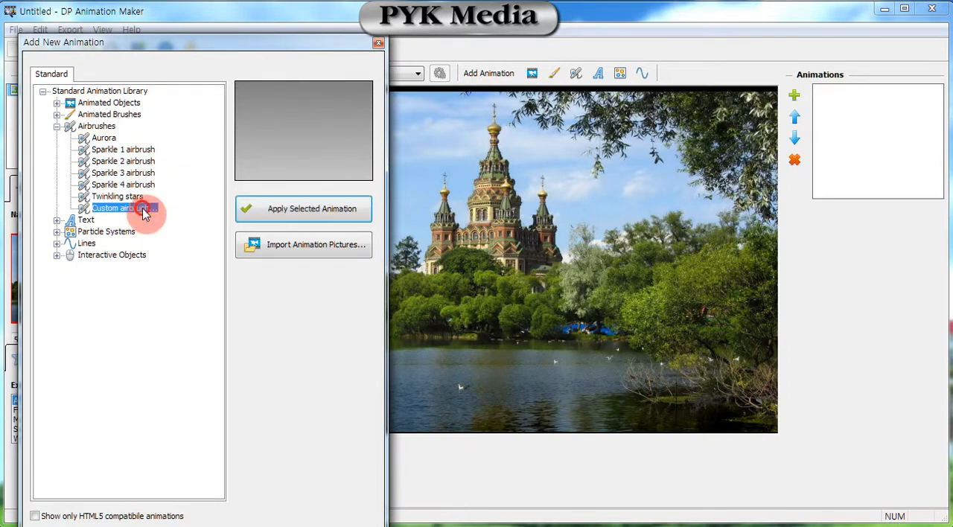
click(146, 151)
click(145, 163)
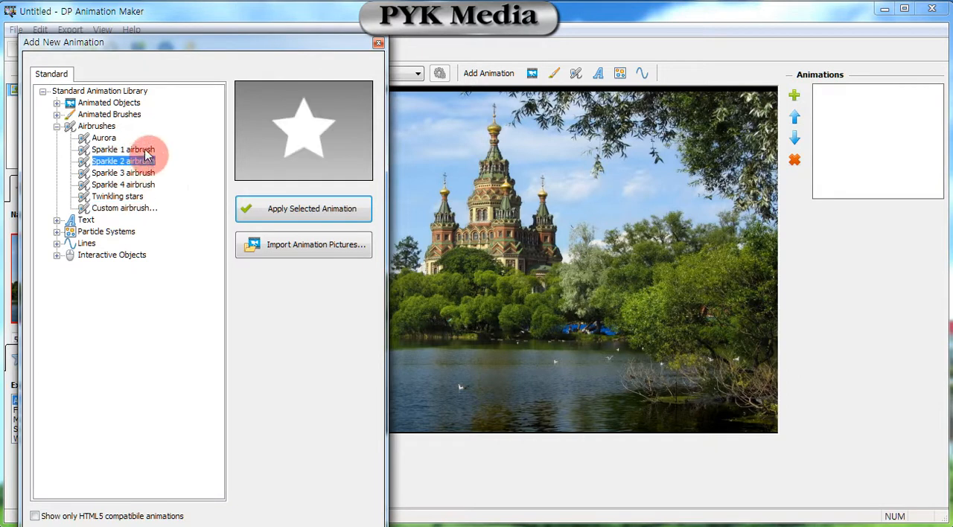
click(149, 151)
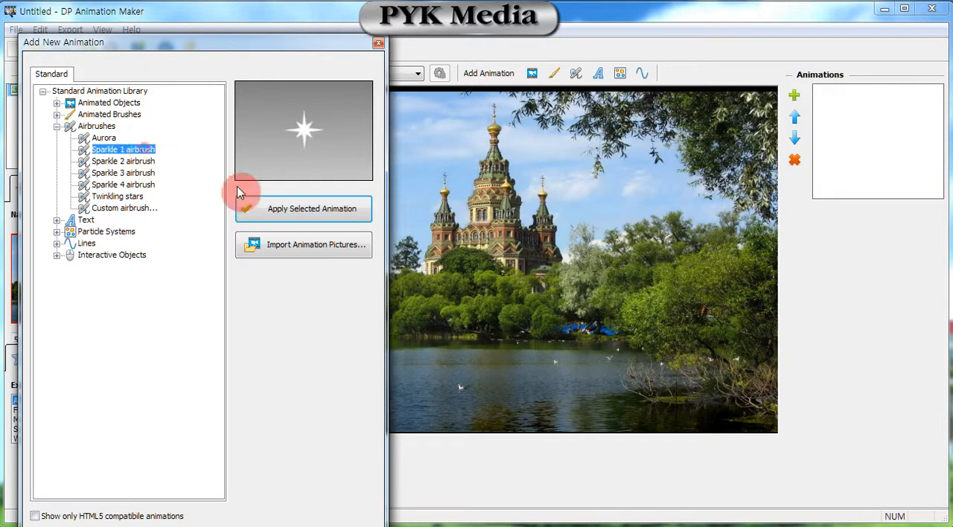
click(302, 212)
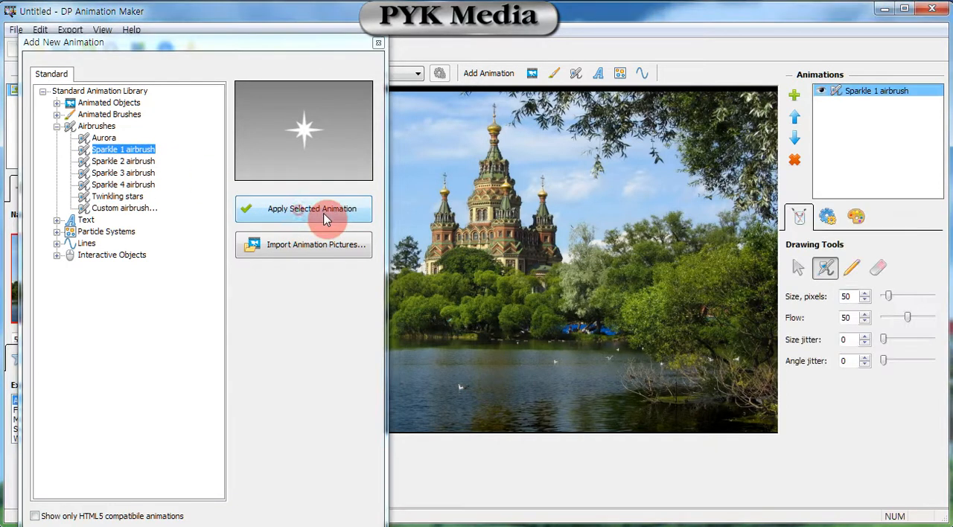
click(378, 46)
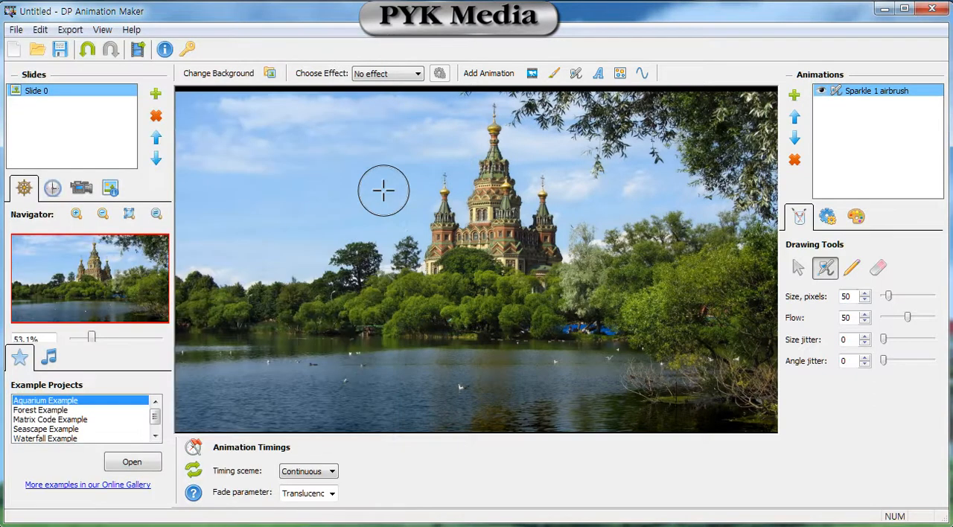
Paint sparkles across the sky beside the castle and over the castle's towers with the airbrush.
mouse_move(356, 160)
mouse_down()
mouse_move(382, 143)
mouse_move(418, 170)
mouse_up()
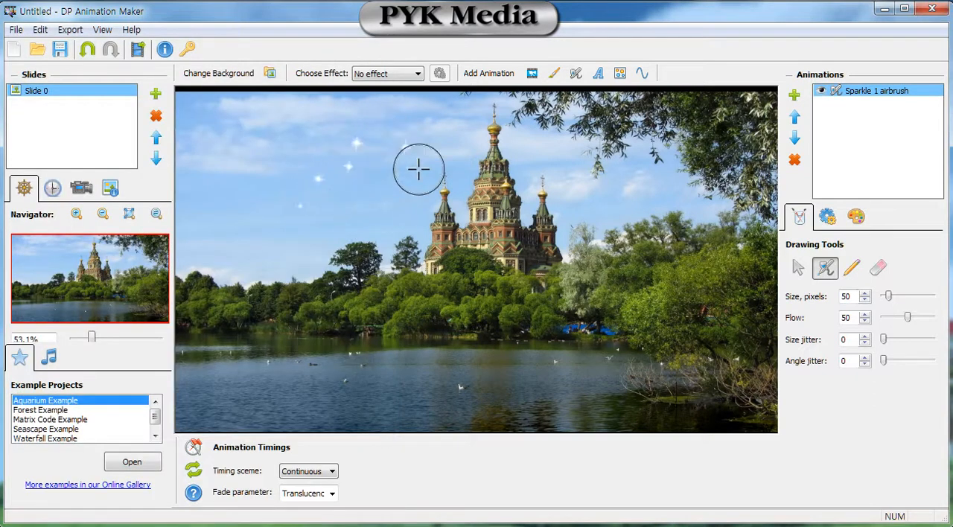
mouse_move(476, 171)
mouse_down()
mouse_move(353, 136)
mouse_move(288, 138)
mouse_move(245, 178)
mouse_move(245, 216)
mouse_move(355, 183)
mouse_move(401, 197)
mouse_up()
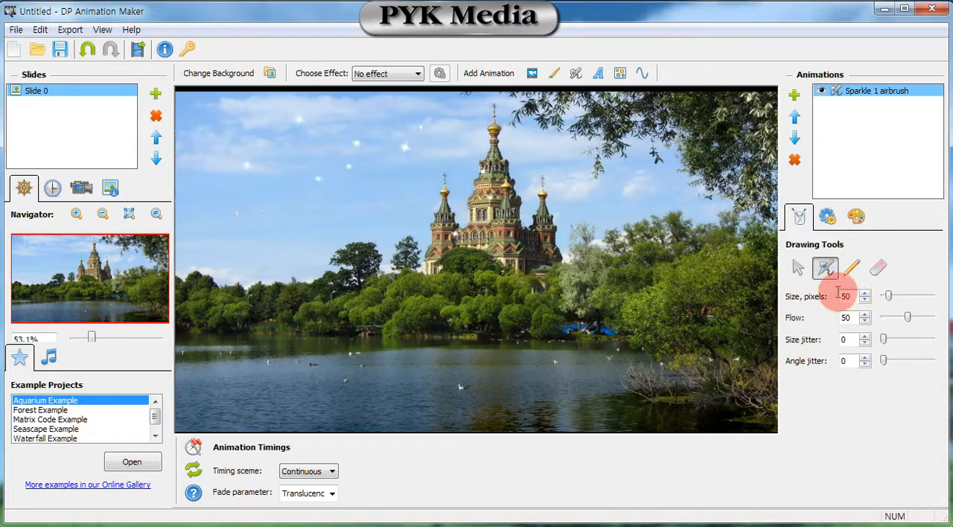
click(827, 218)
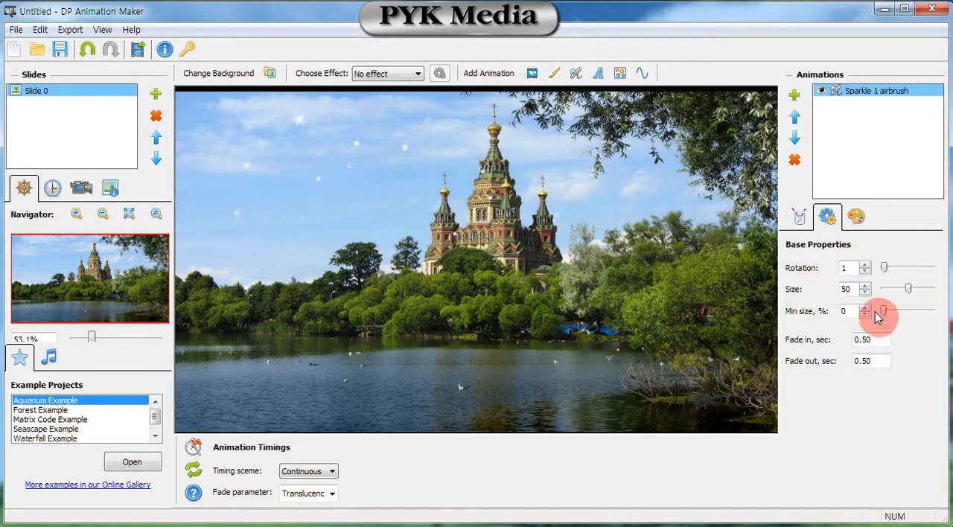
click(855, 216)
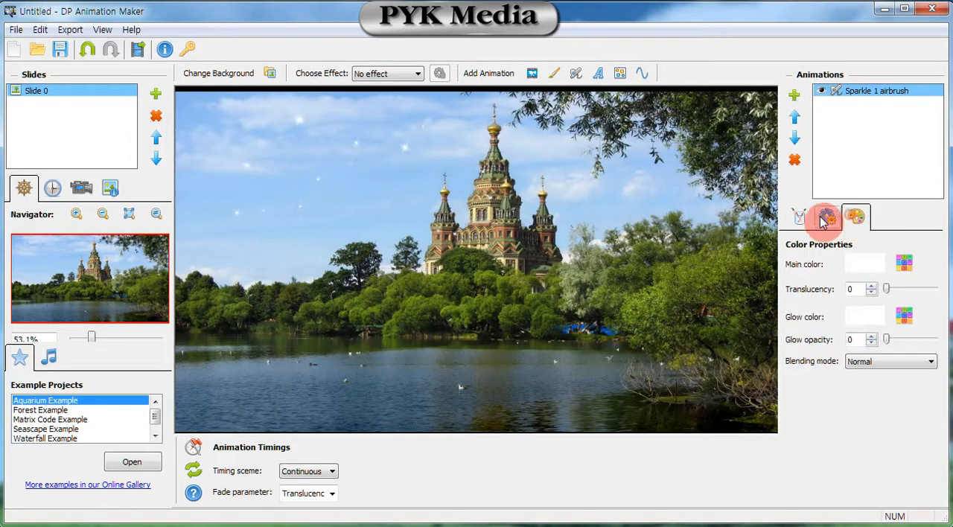
click(800, 218)
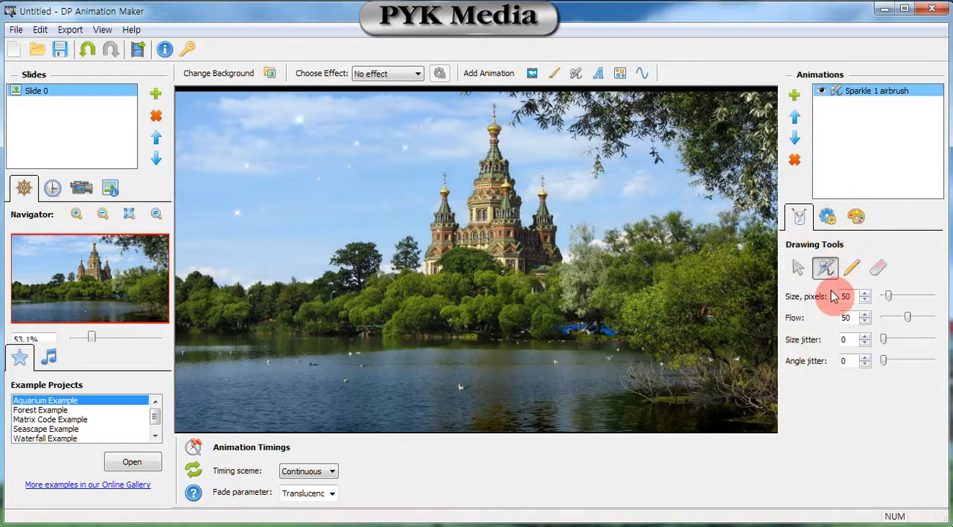
Set the sparkle airbrush's fade in and fade out to 1 second each and its size to 85.
click(826, 217)
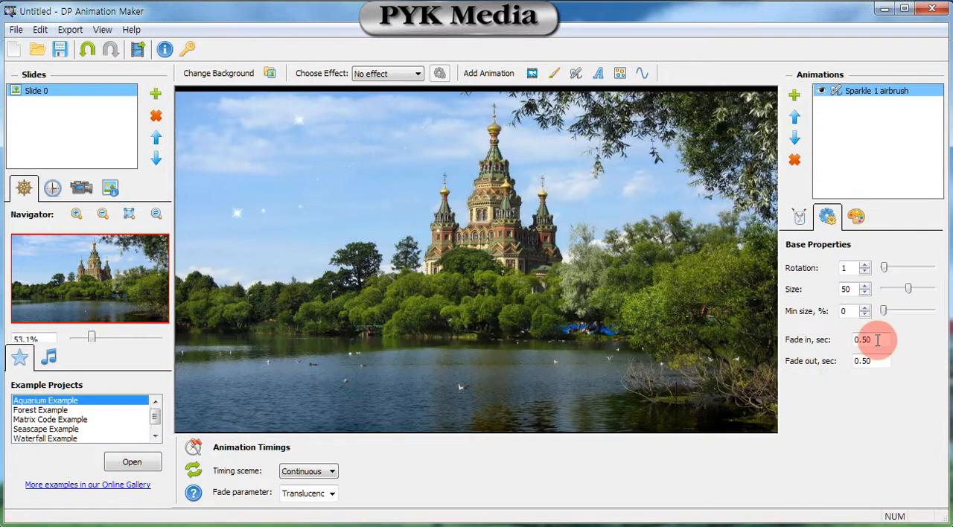
drag(878, 340, 837, 341)
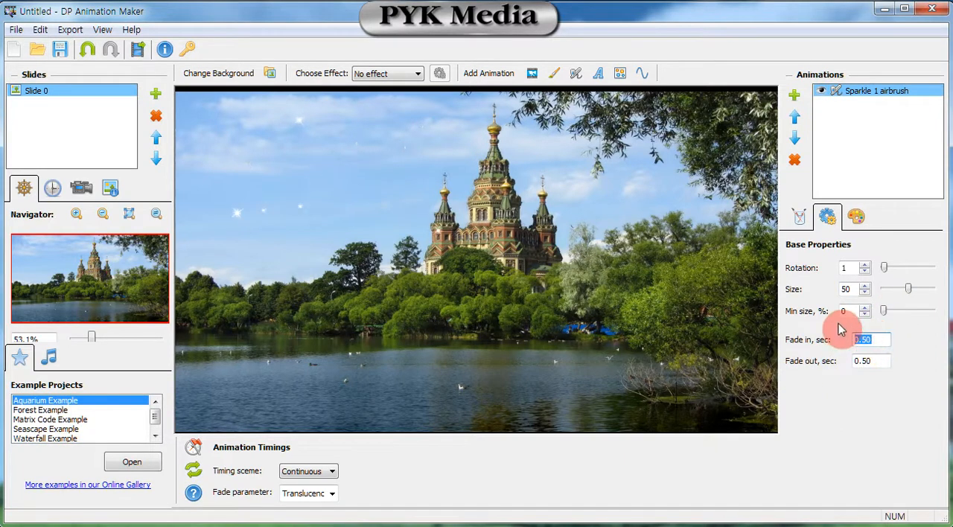
text(1)
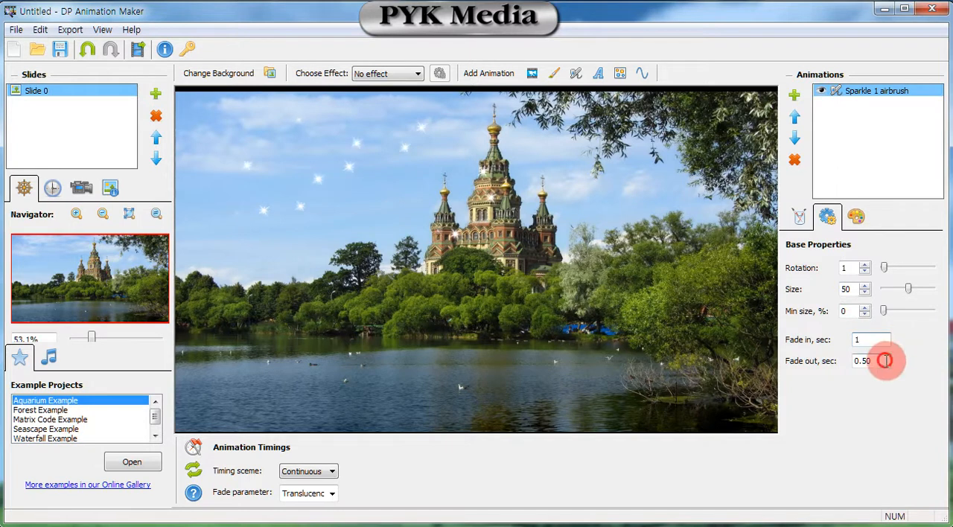
drag(885, 361, 831, 366)
text(1)
click(818, 370)
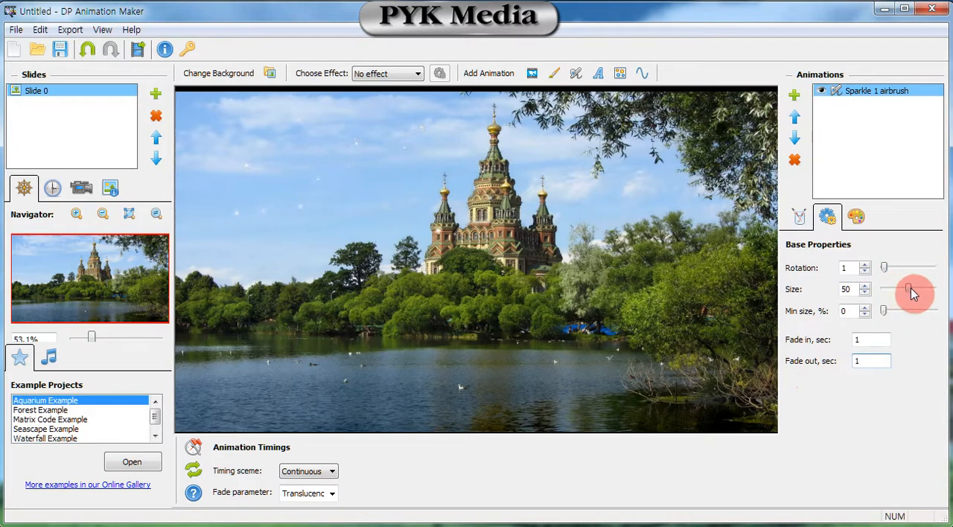
drag(912, 294, 936, 295)
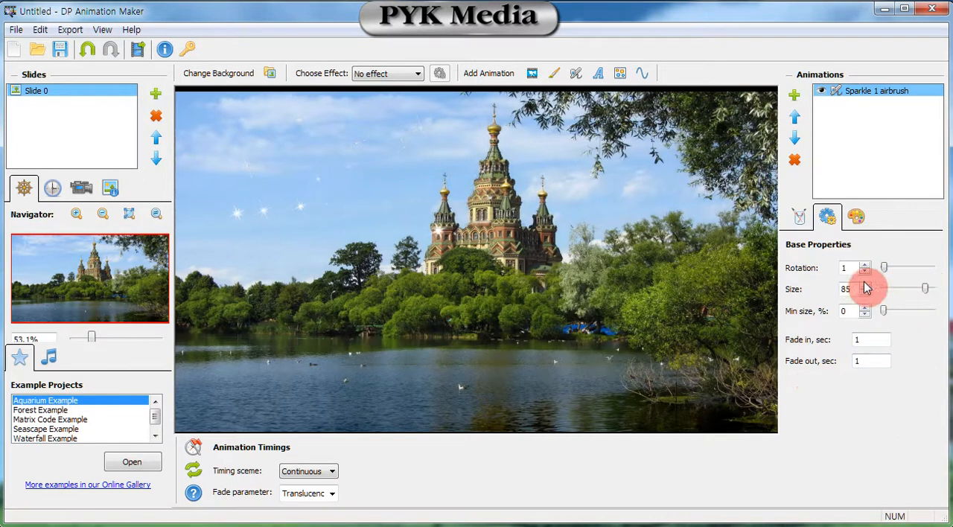
Add the Firework animated font text to the slide from the Text library.
click(560, 80)
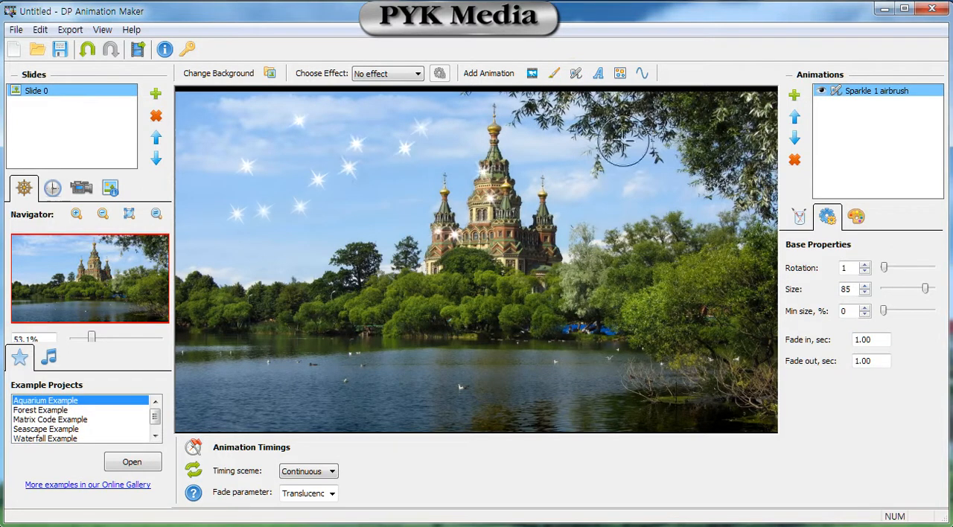
click(601, 73)
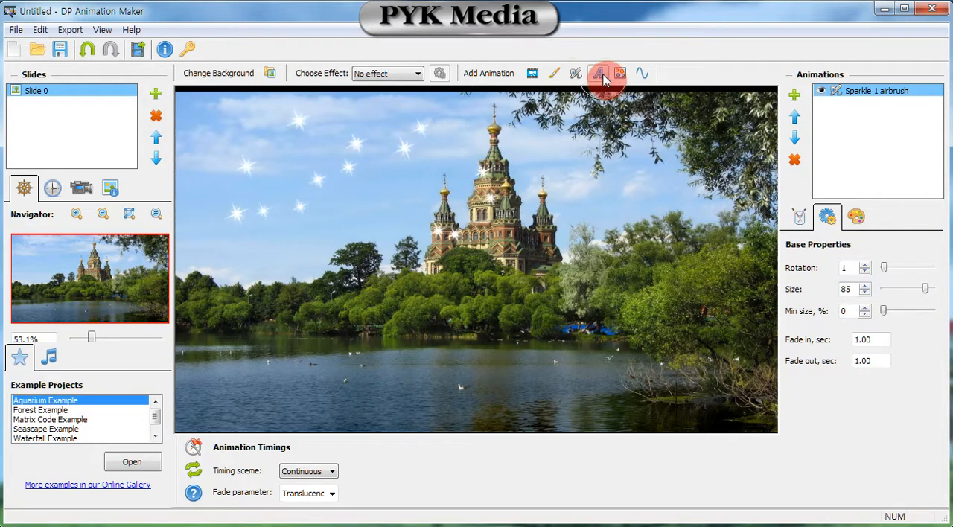
click(600, 76)
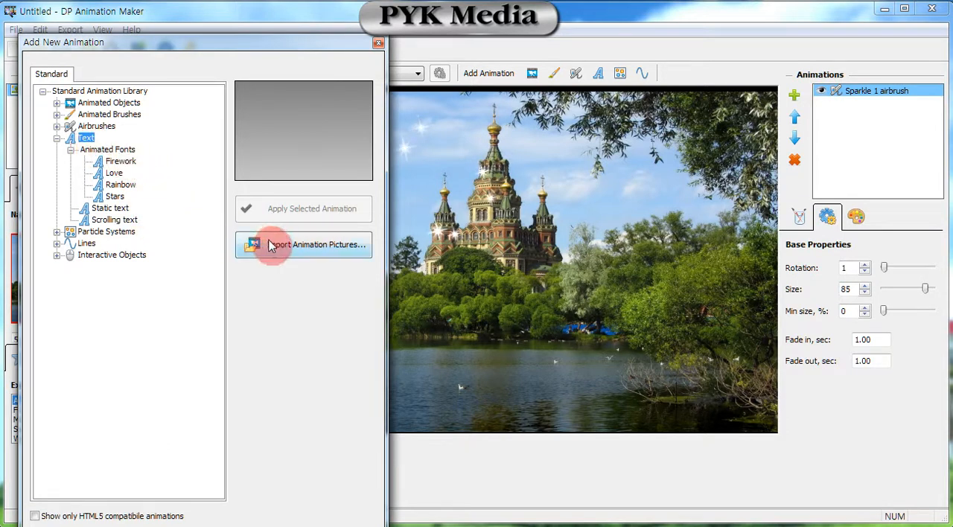
click(129, 165)
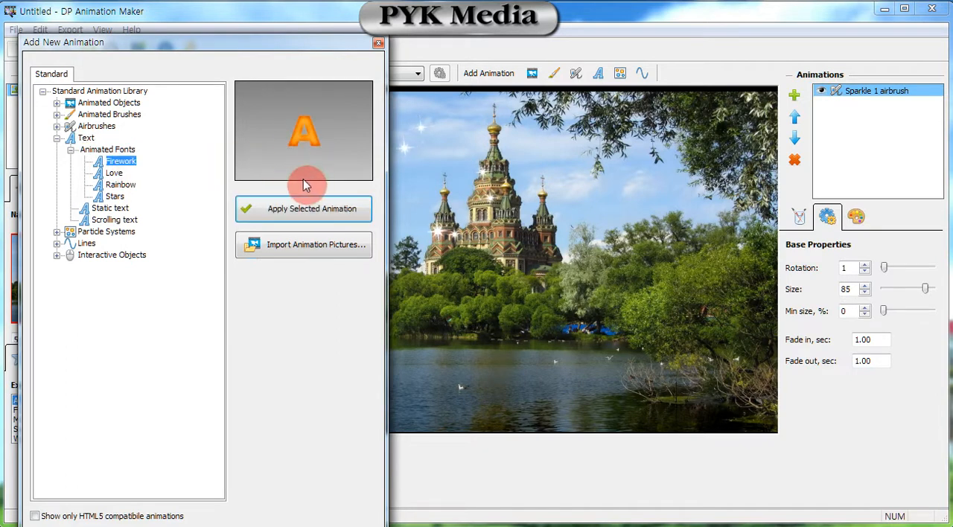
click(314, 211)
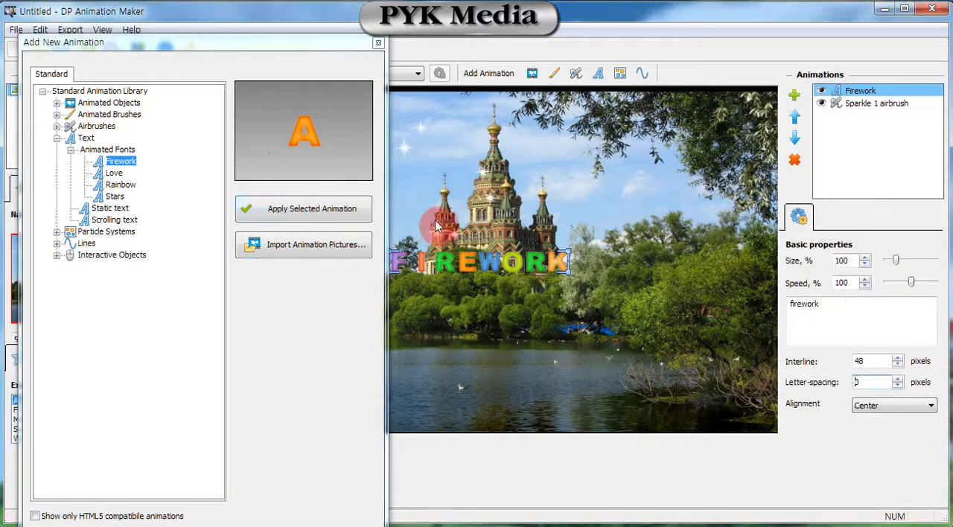
click(379, 42)
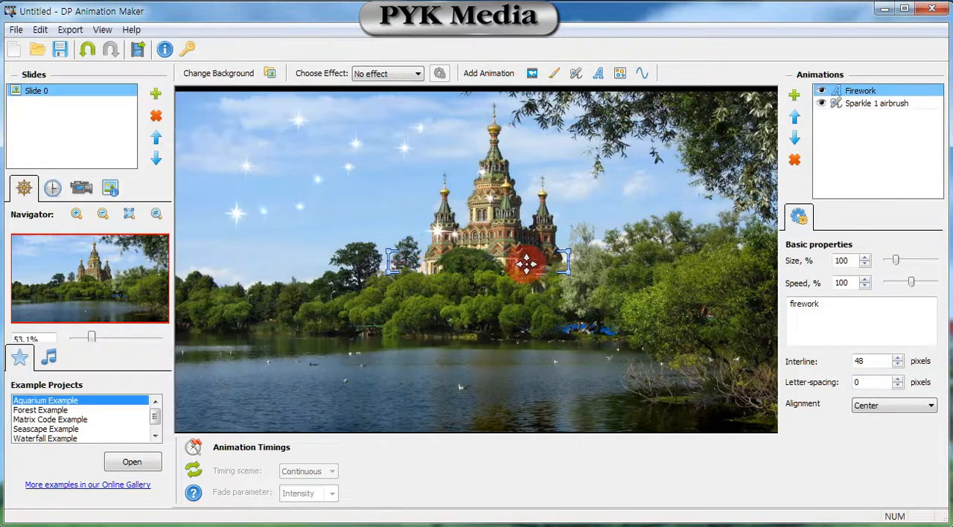
Move the Firework text down over the trees below the castle and replace its wording with "PHOto Movie".
drag(537, 263, 566, 293)
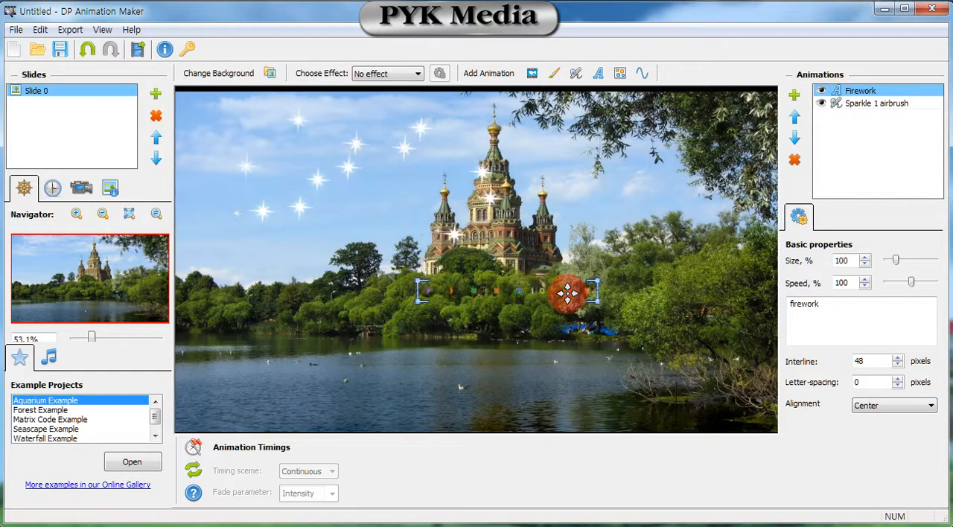
double_click(825, 303)
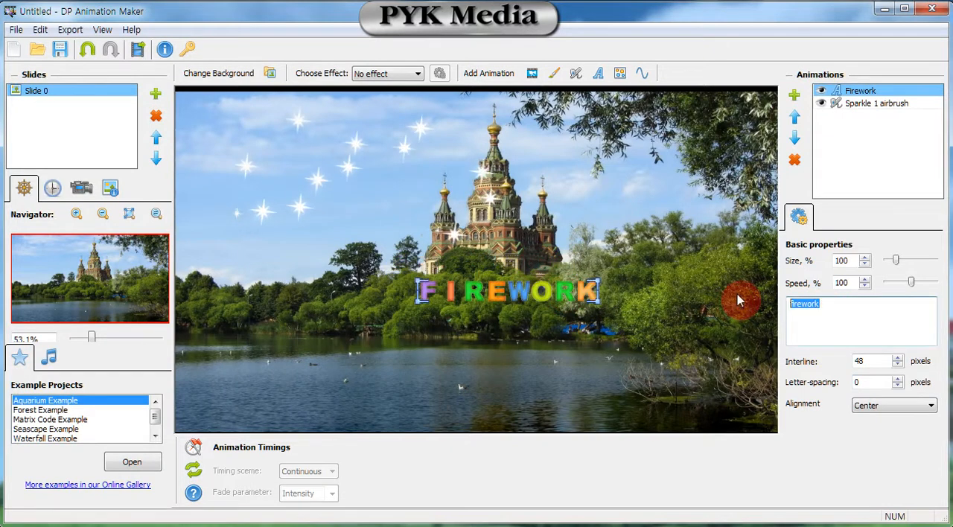
text(ㅖ{)
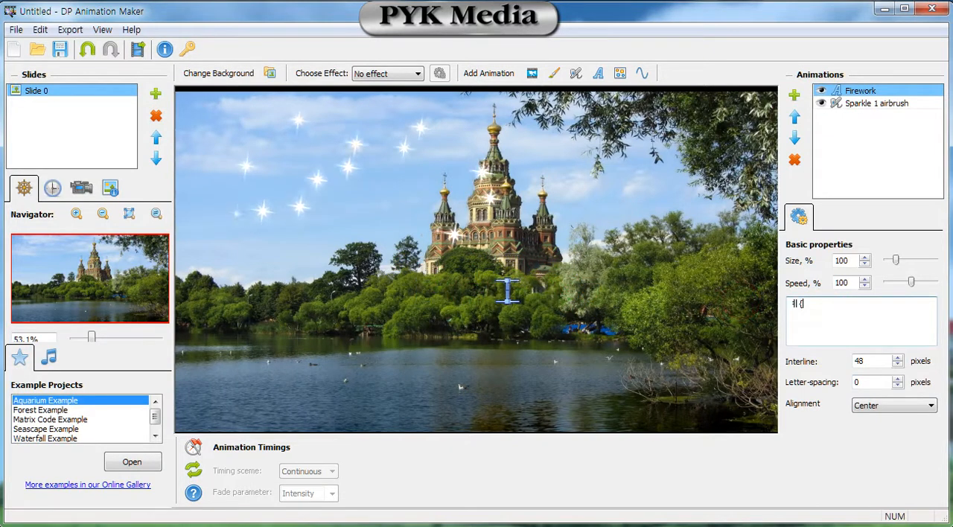
key(BackSpace)
key(BackSpace)
text(PH)
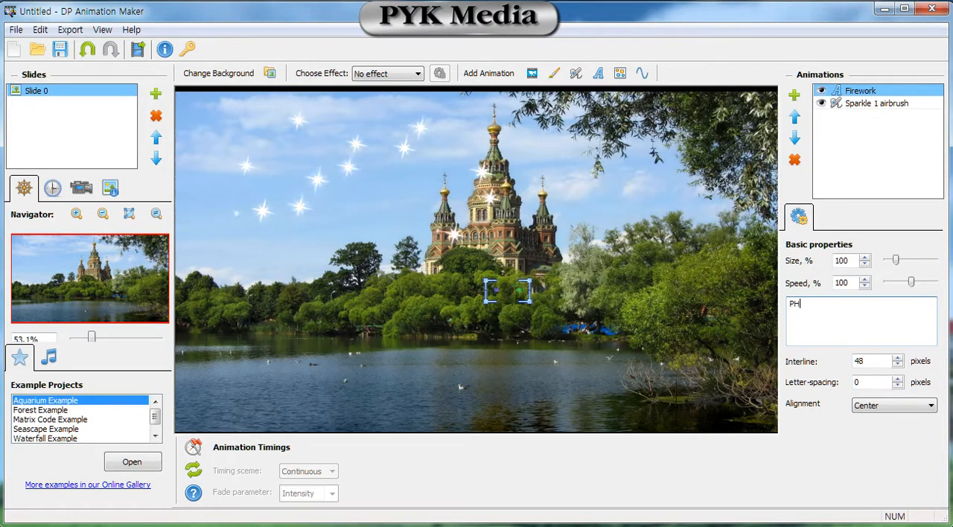
text(Oto M)
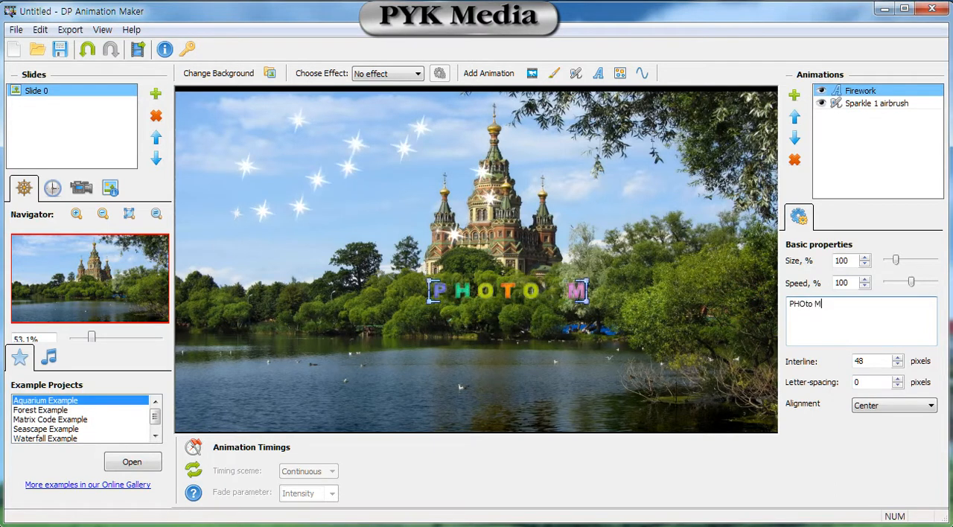
text(ovie)
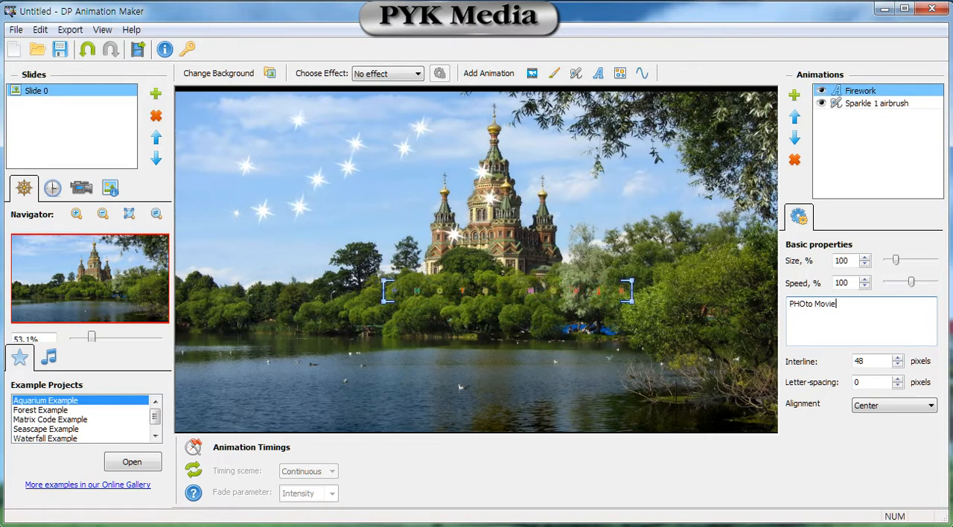
click(783, 305)
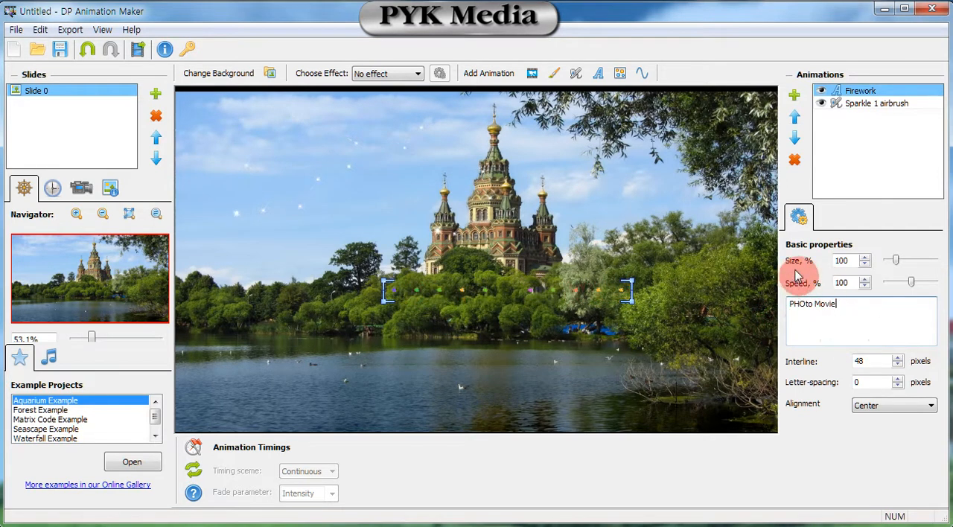
Set the Firework text's size to 157% and its speed to 93%.
drag(897, 265, 903, 264)
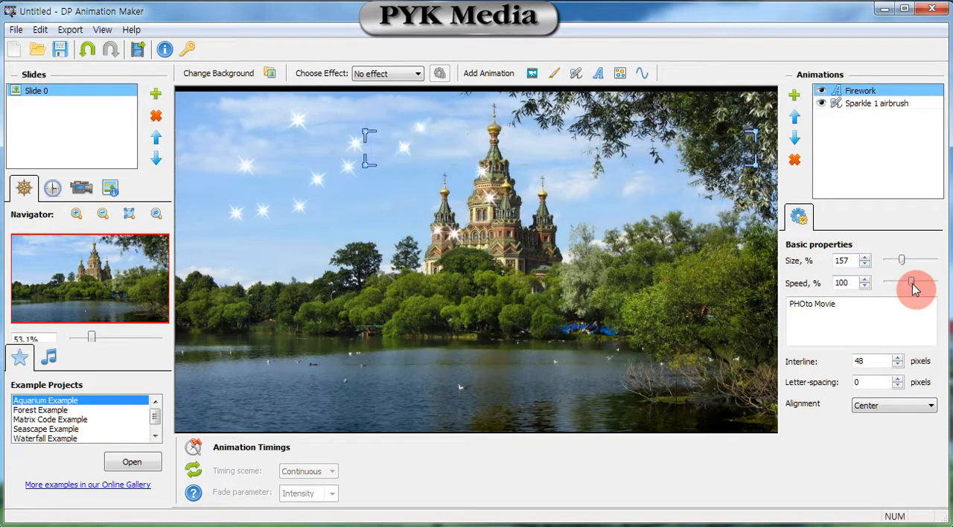
mouse_move(915, 289)
mouse_down()
mouse_move(895, 289)
mouse_move(927, 290)
mouse_move(910, 289)
mouse_up()
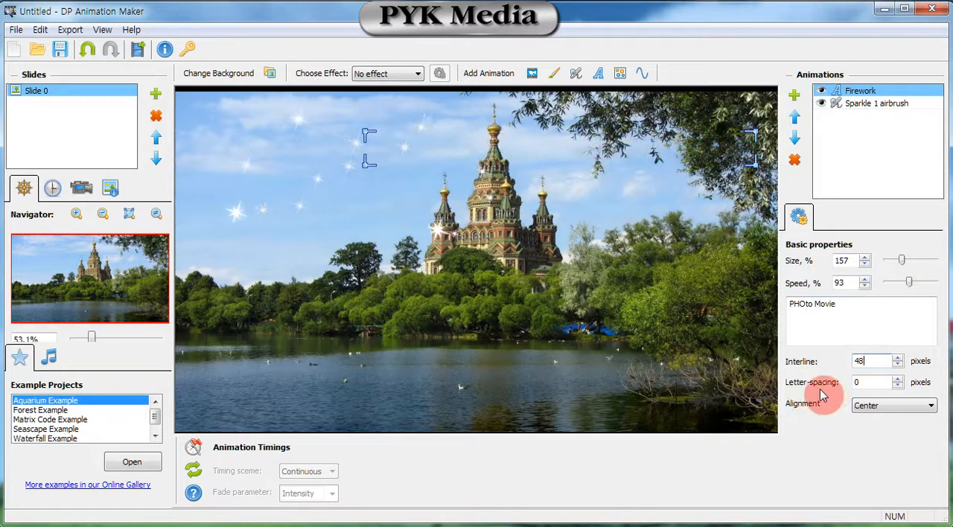
Try a letter spacing of 50 pixels on the Firework text and reset it to 0.
double_click(876, 380)
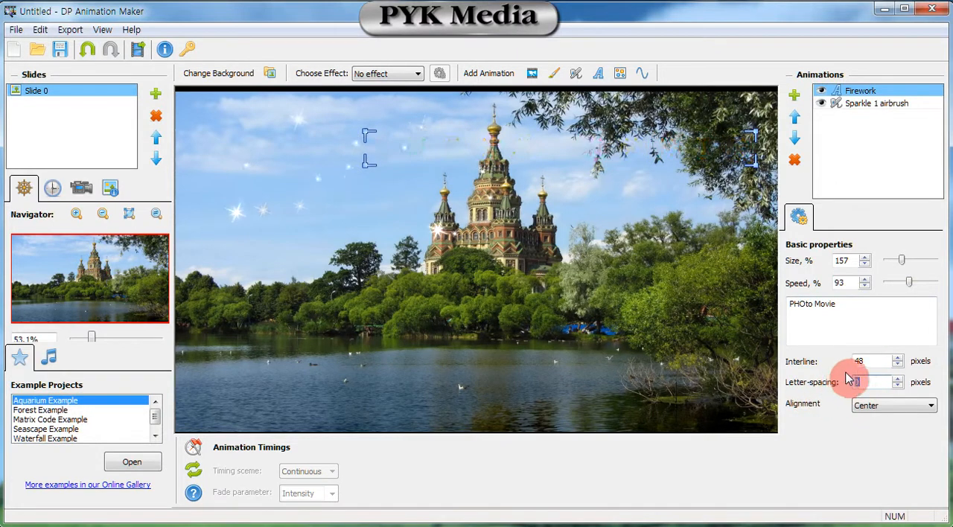
text(50)
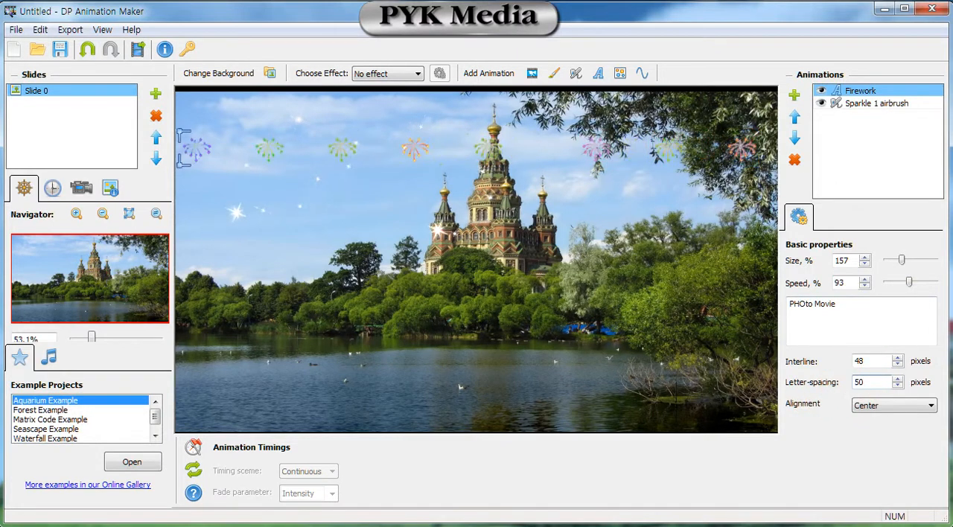
double_click(864, 383)
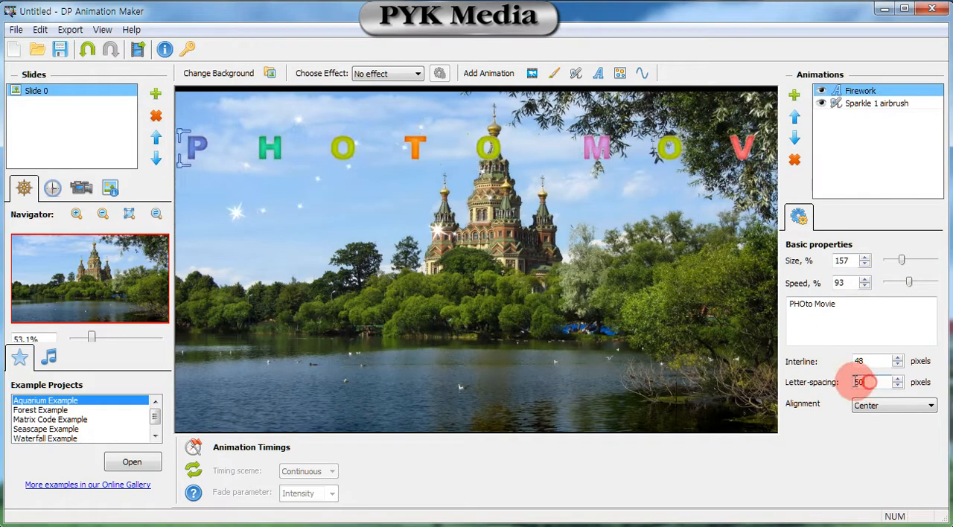
text(0)
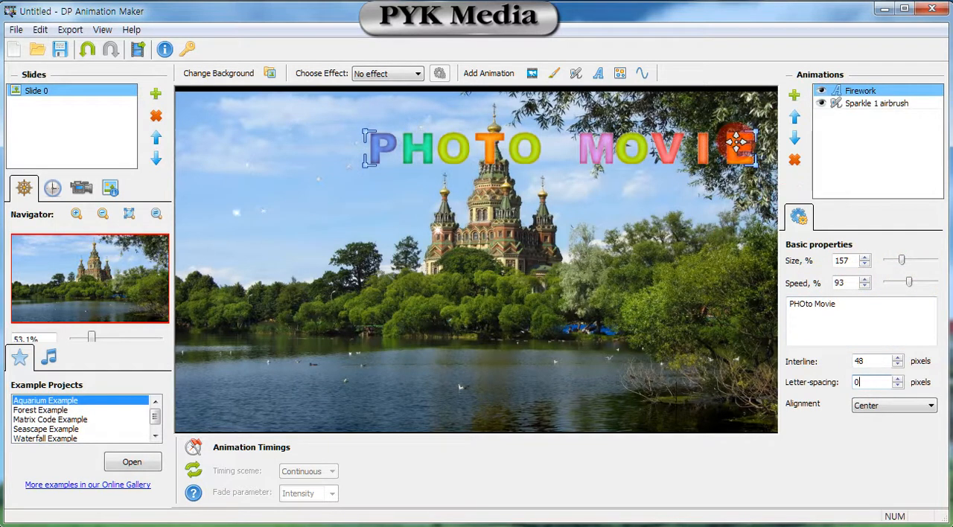
Move the Firework text down onto the lake and replace its wording with "Photo Movie".
drag(736, 141, 716, 394)
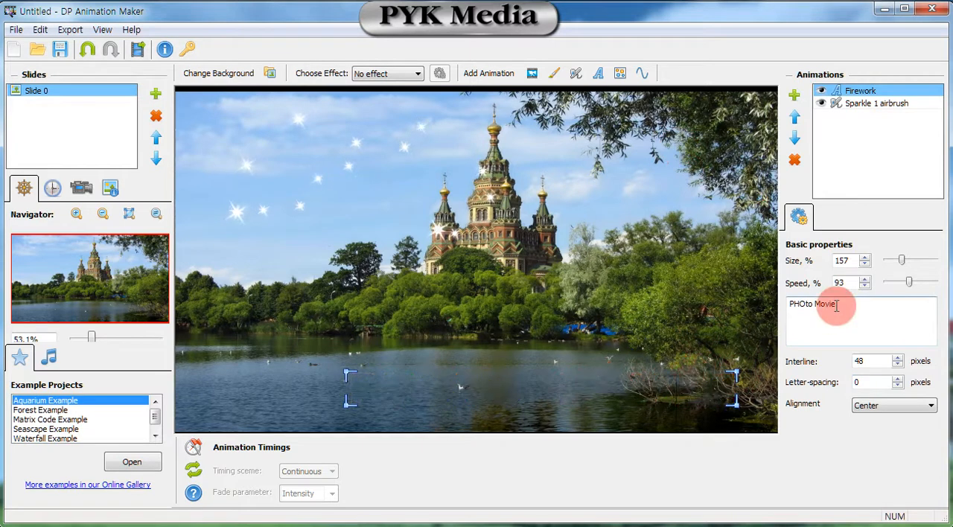
drag(837, 306, 768, 319)
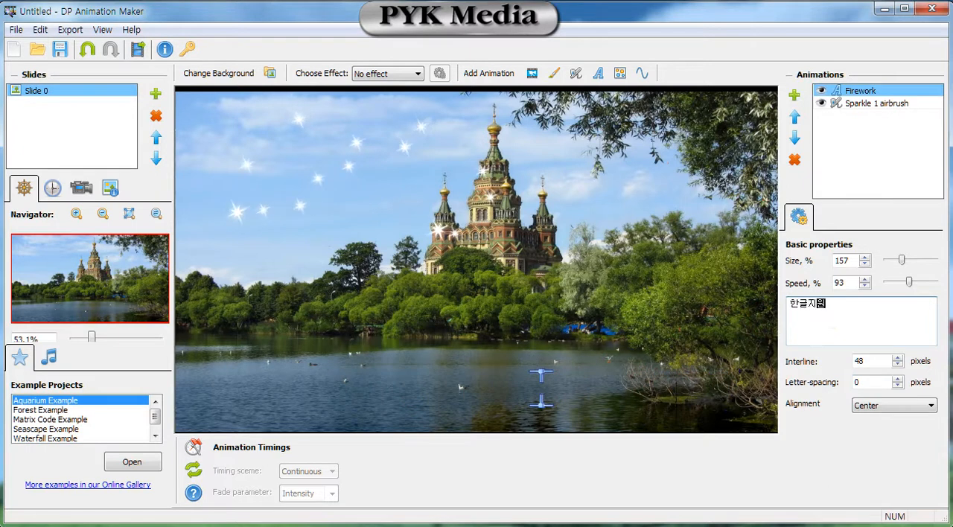
drag(817, 304, 765, 311)
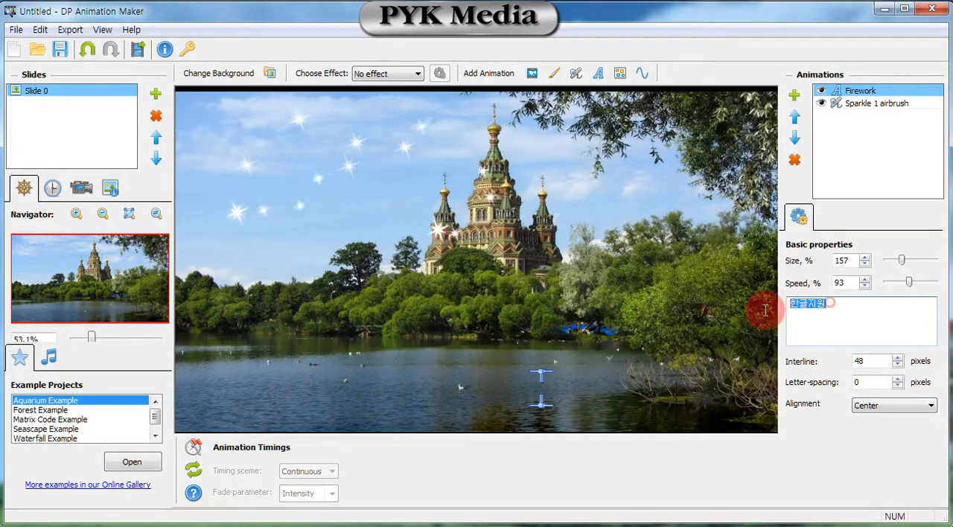
text(Pho)
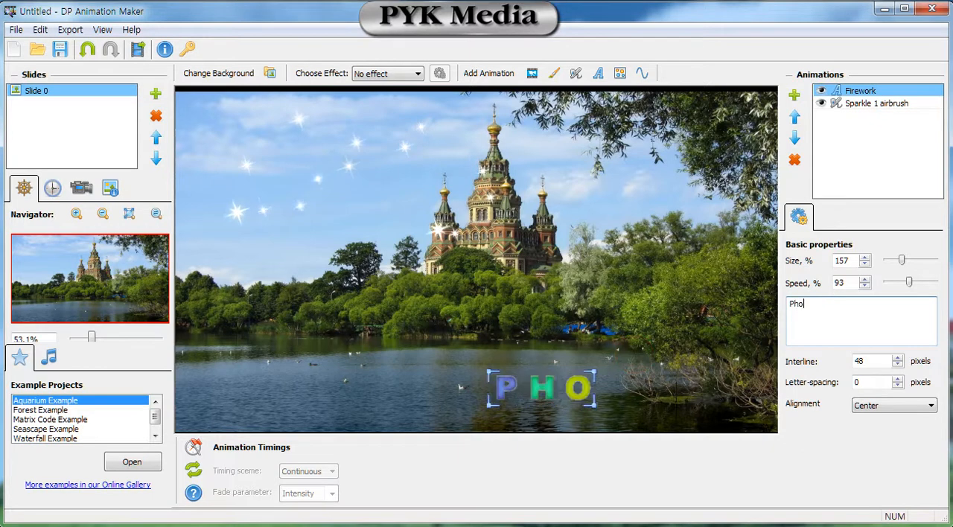
text(to M)
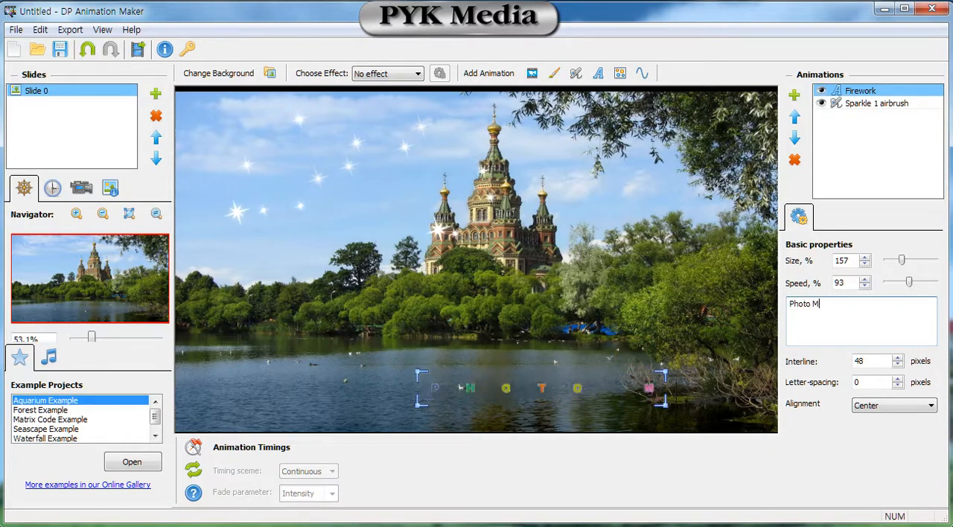
text(ovie)
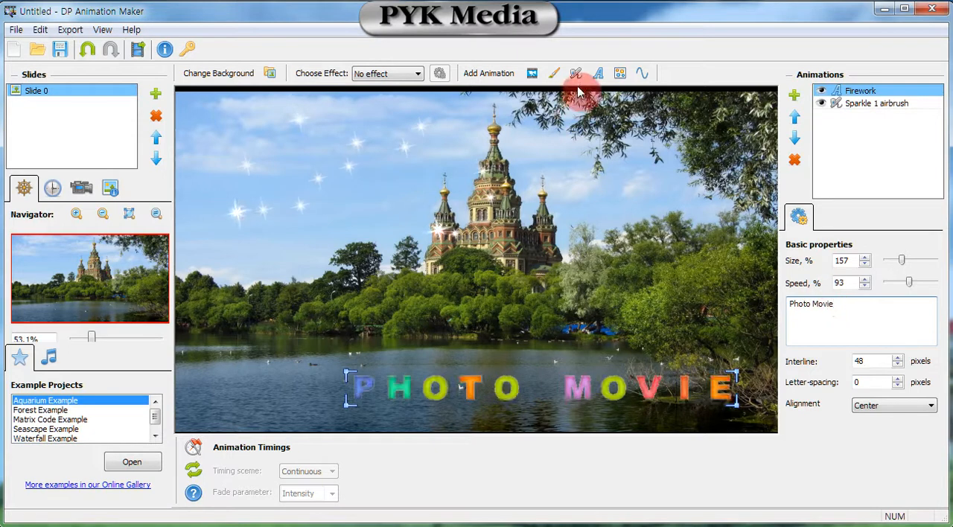
Add the Love animated font text from the Text library and replace its wording with "Photo".
click(598, 74)
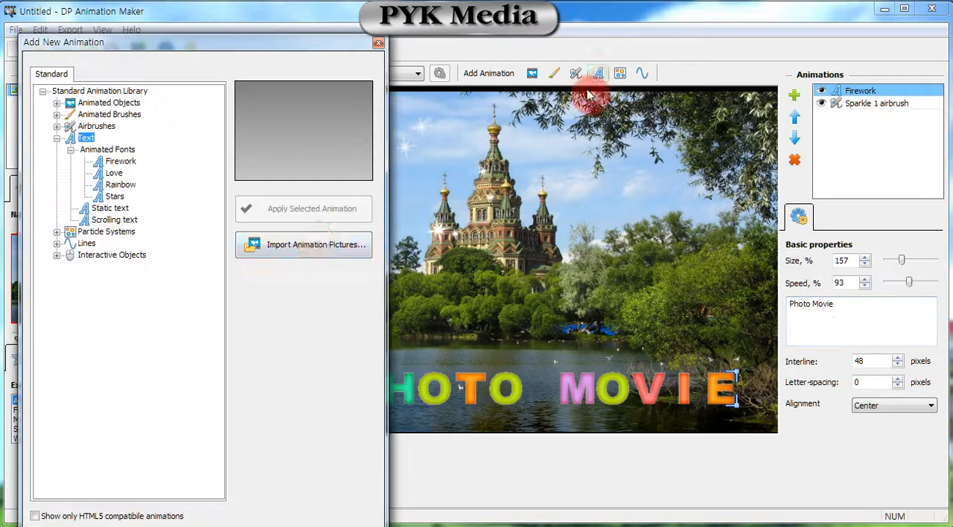
click(115, 176)
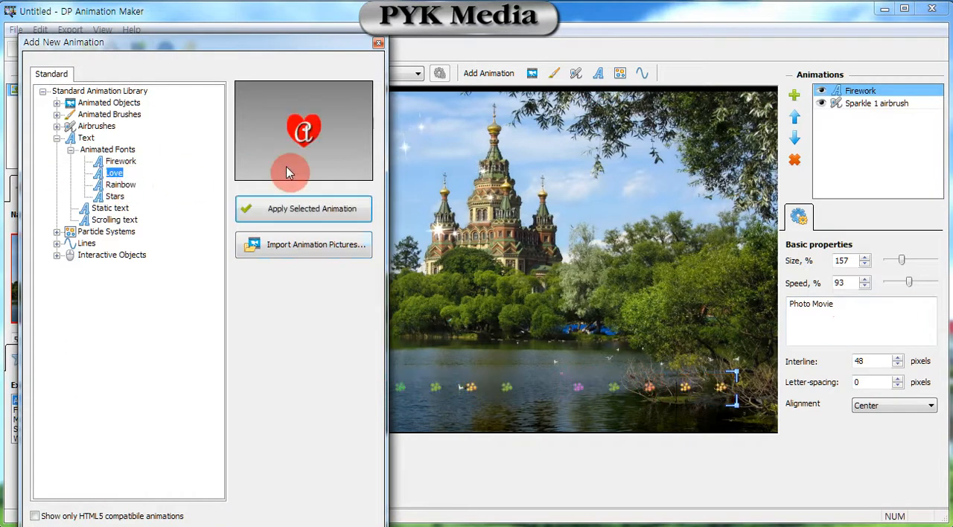
click(322, 209)
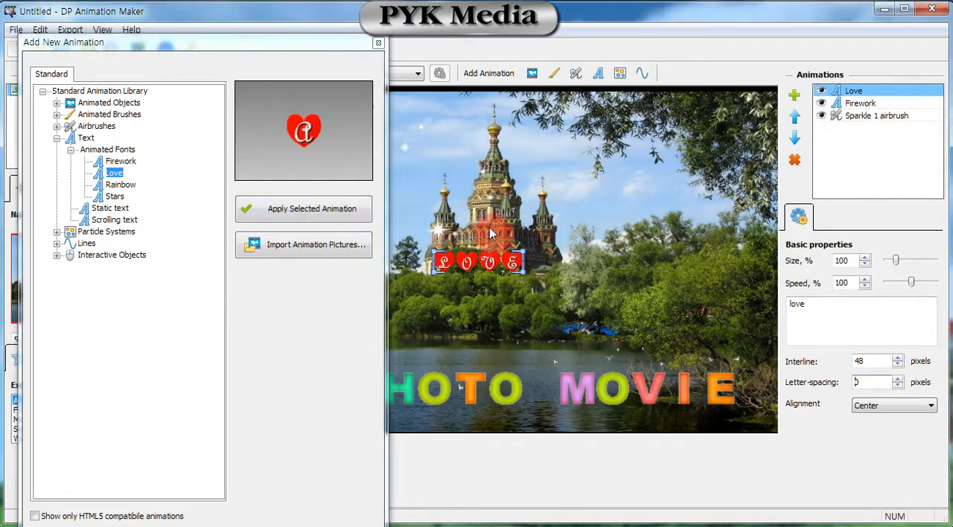
click(817, 309)
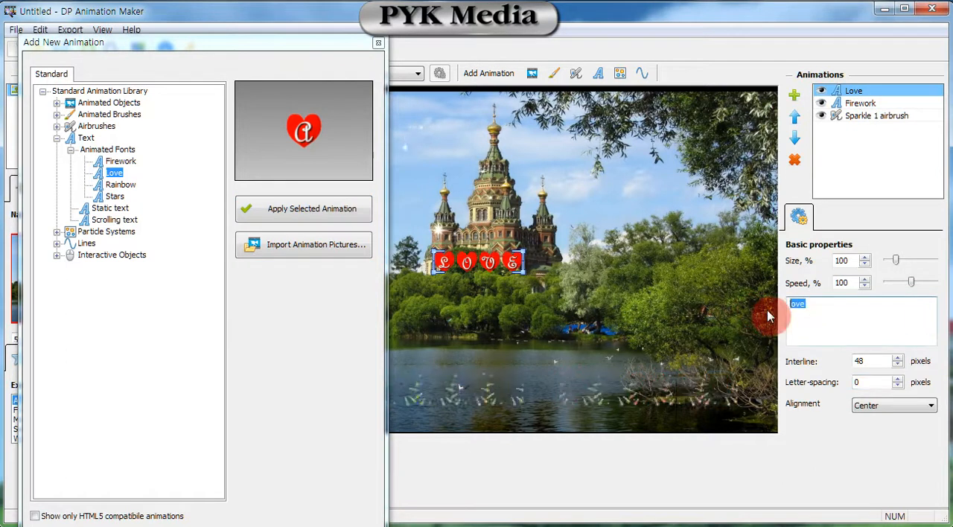
text(Photo)
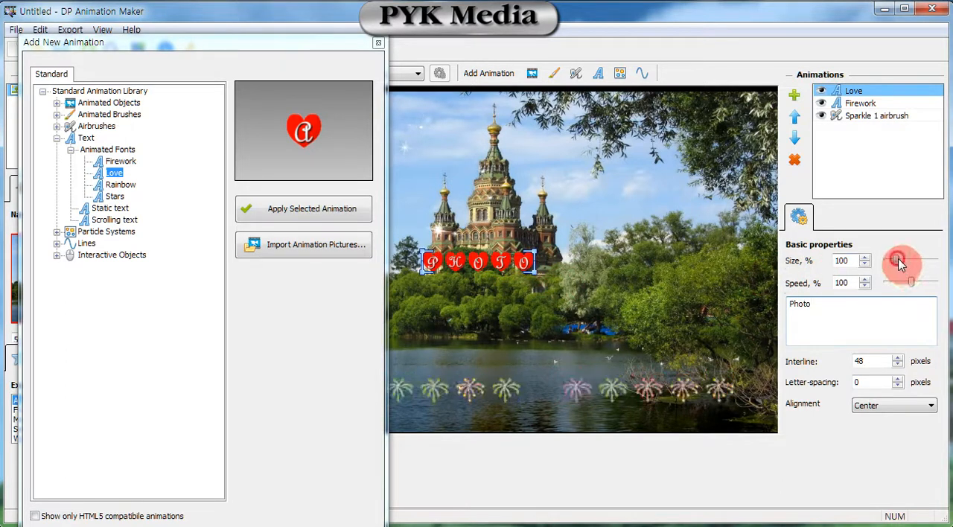
Set the Love text's size to 150% and move it up beside the castle's main tower, over the hanging tree branches.
mouse_move(897, 261)
mouse_down()
mouse_move(910, 266)
mouse_move(883, 259)
mouse_up()
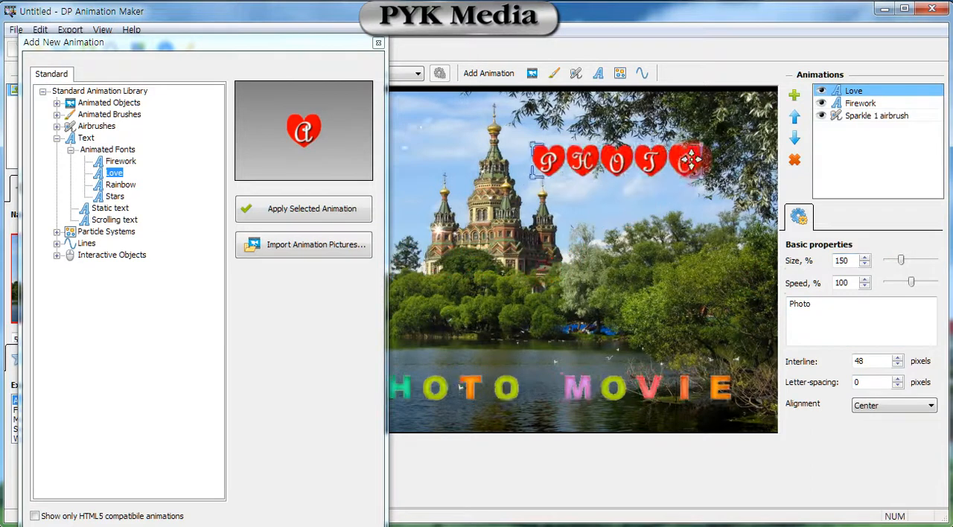
drag(690, 158, 723, 143)
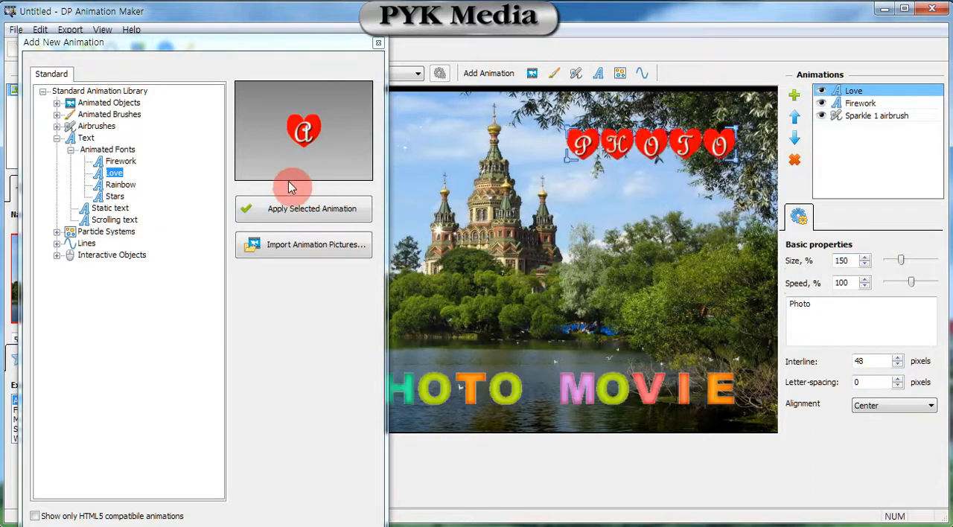
Preview the Rainbow and Stars fonts, and add a Static text item reading "한글지원" to the slide.
click(122, 184)
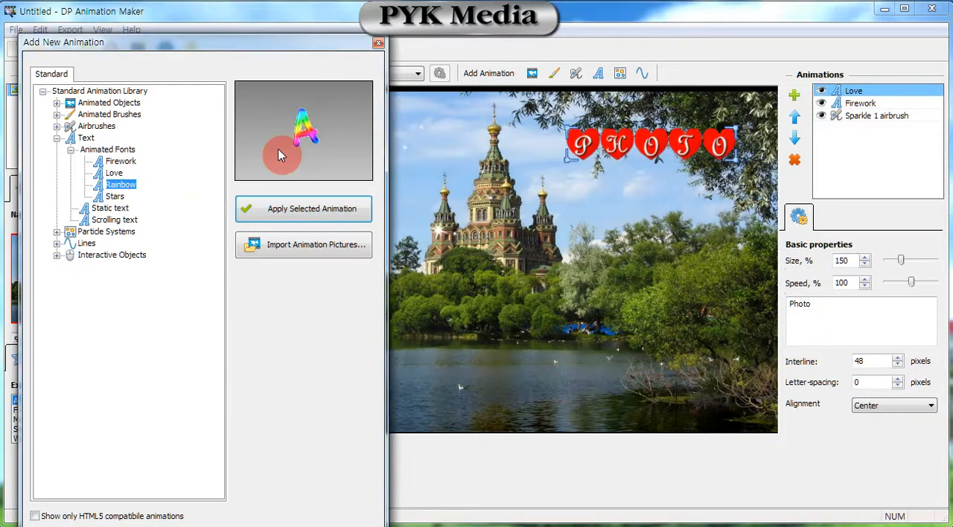
click(115, 196)
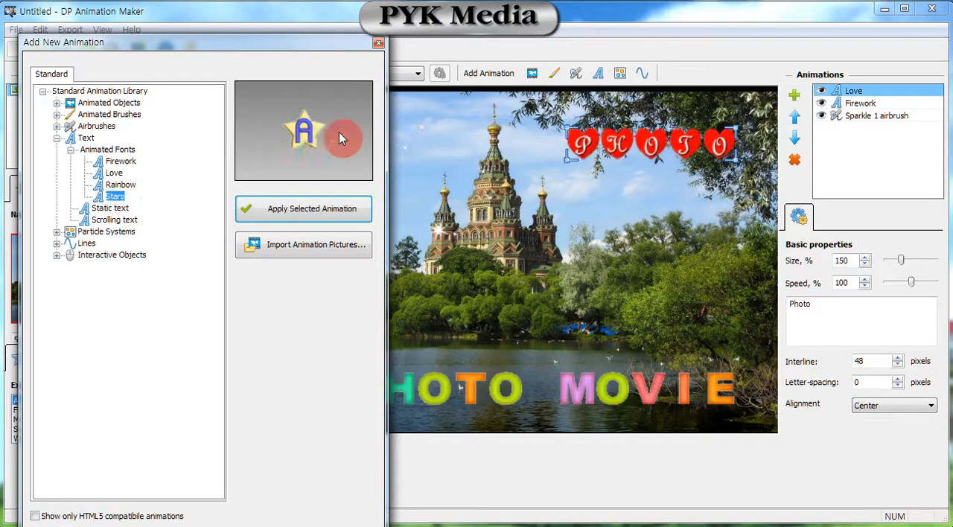
click(117, 209)
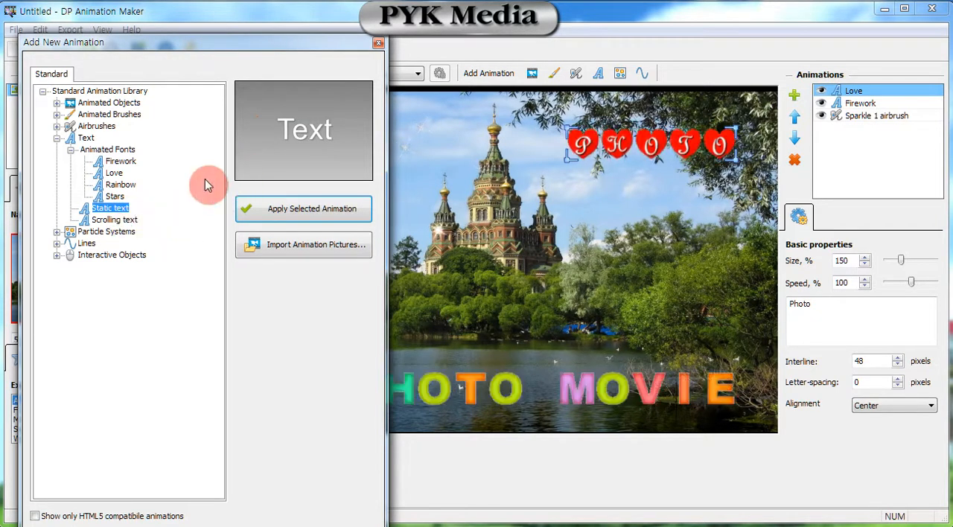
click(274, 211)
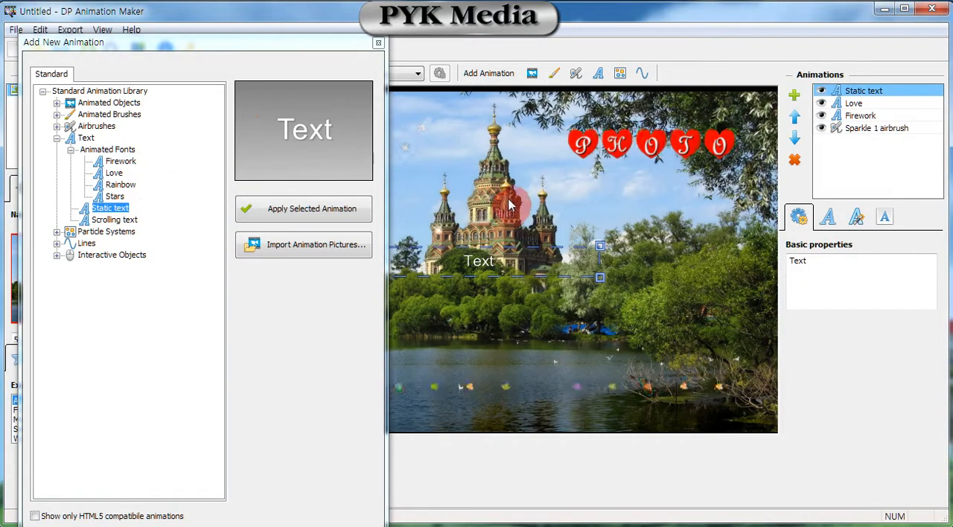
double_click(803, 261)
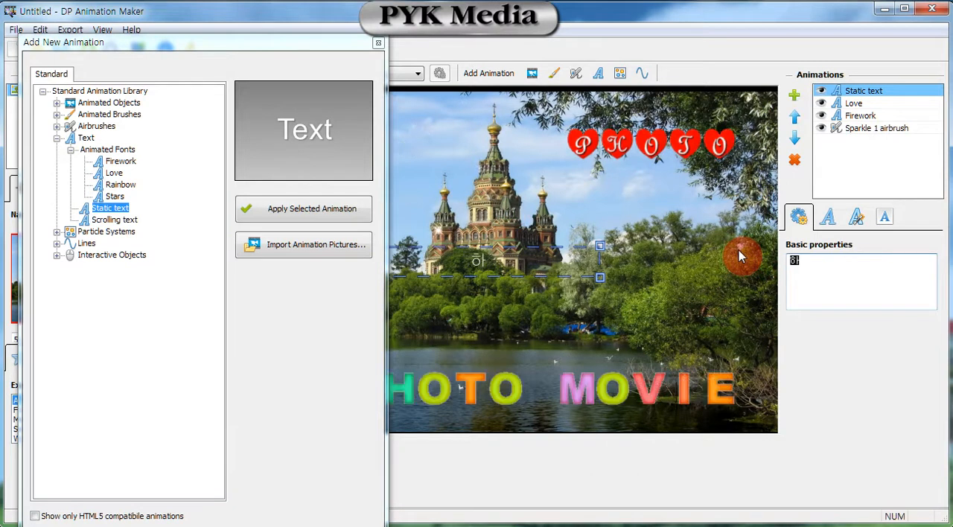
text(한글자)
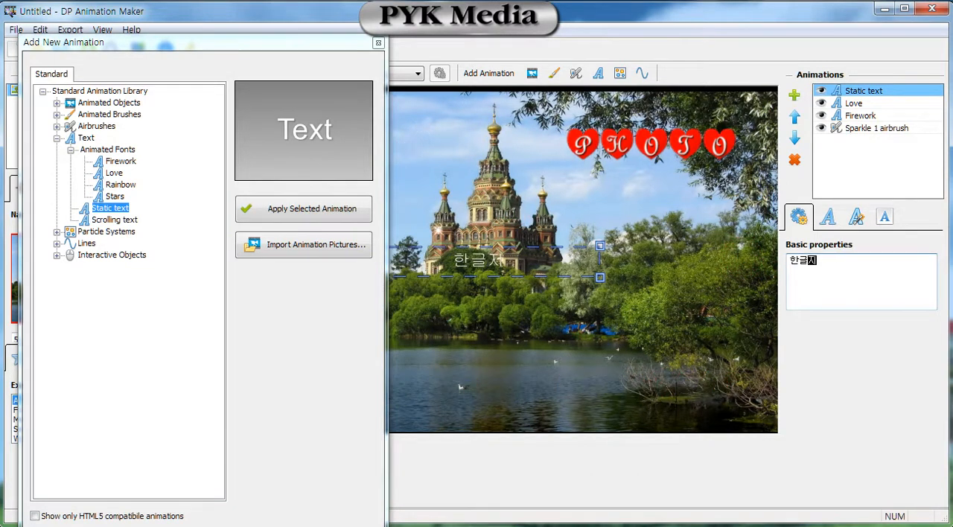
text(원)
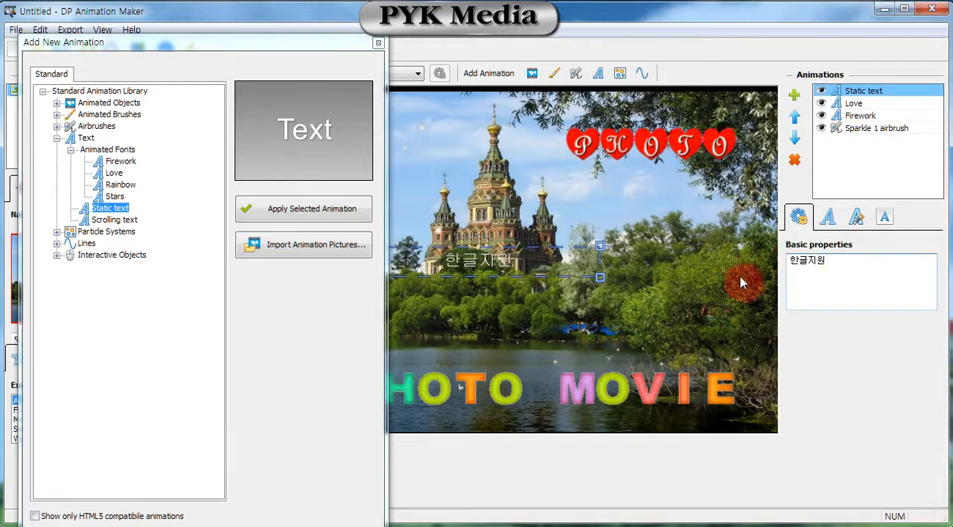
click(378, 42)
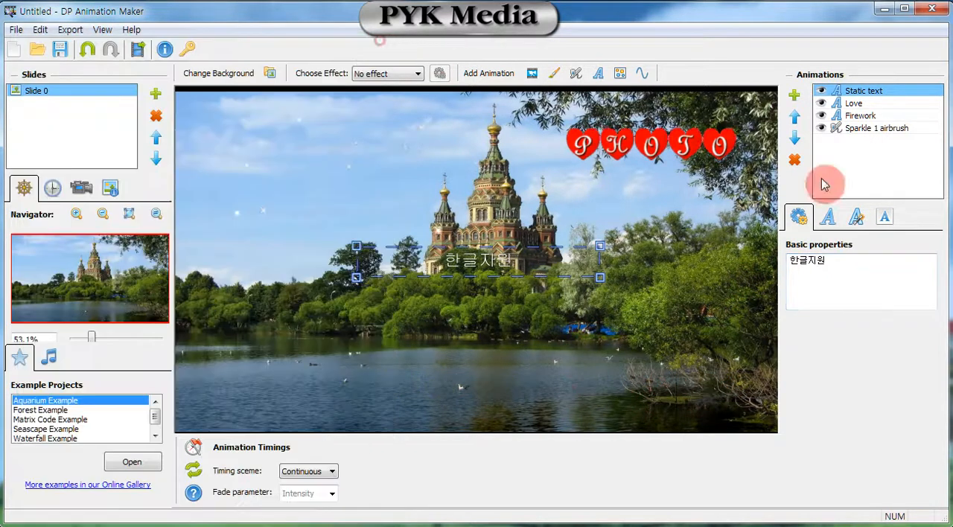
Set the static text's font to -사파이어B and its font size to 72.
click(831, 222)
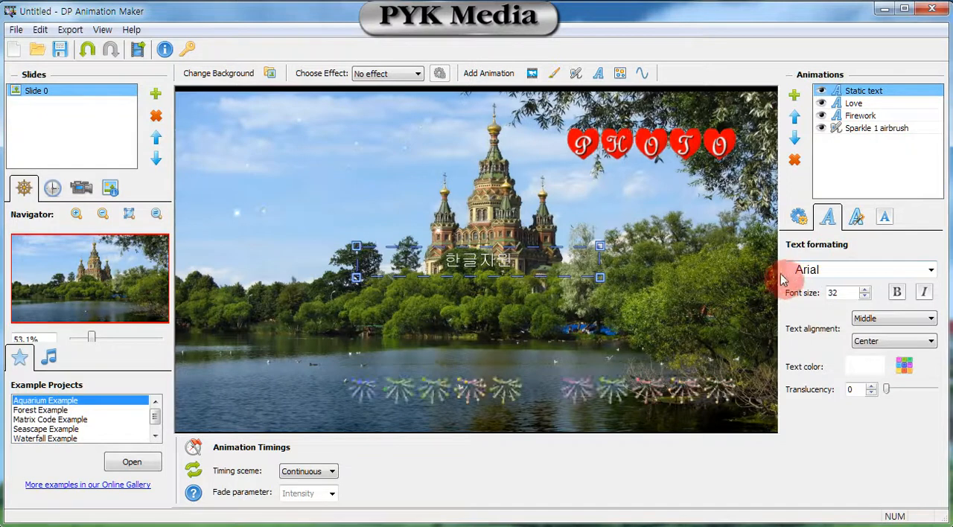
click(929, 272)
scroll(911, 358, down, 10)
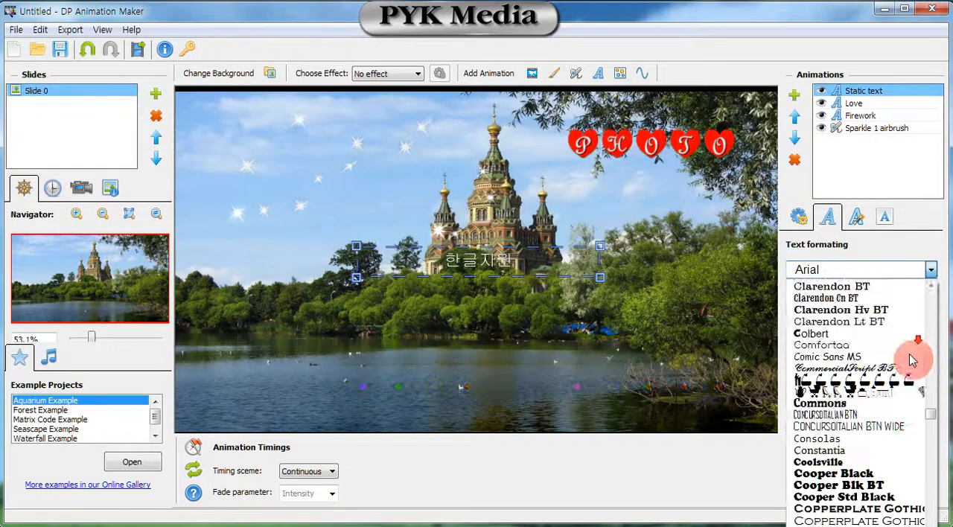
scroll(923, 462, down, 20)
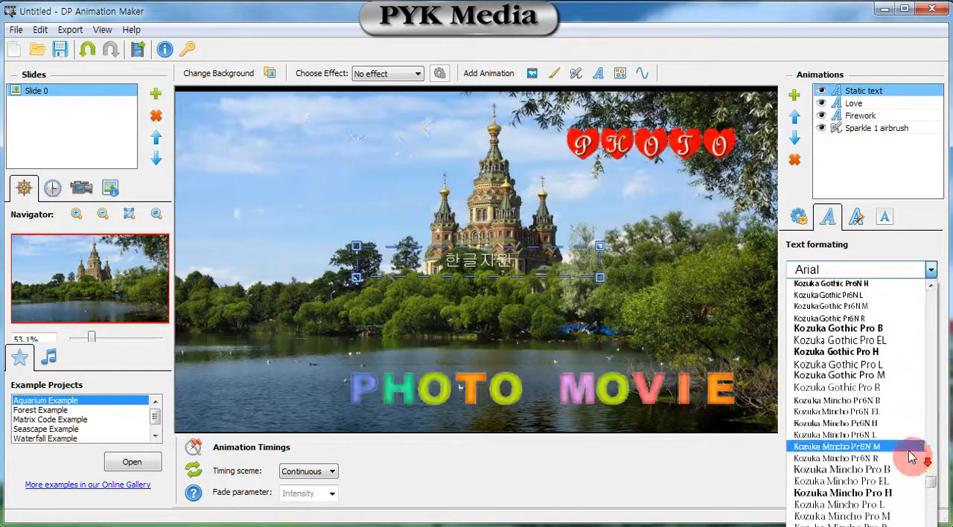
scroll(901, 447, down, 20)
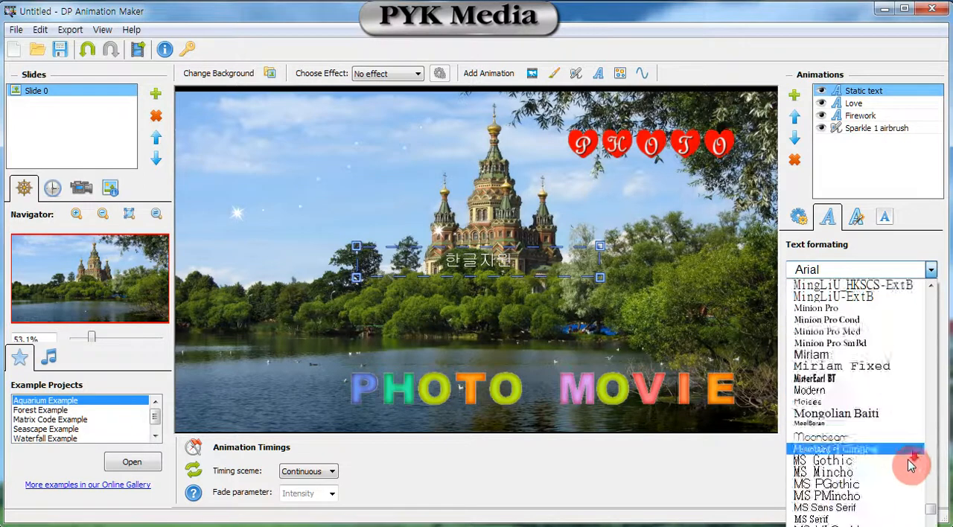
scroll(929, 497, down, 20)
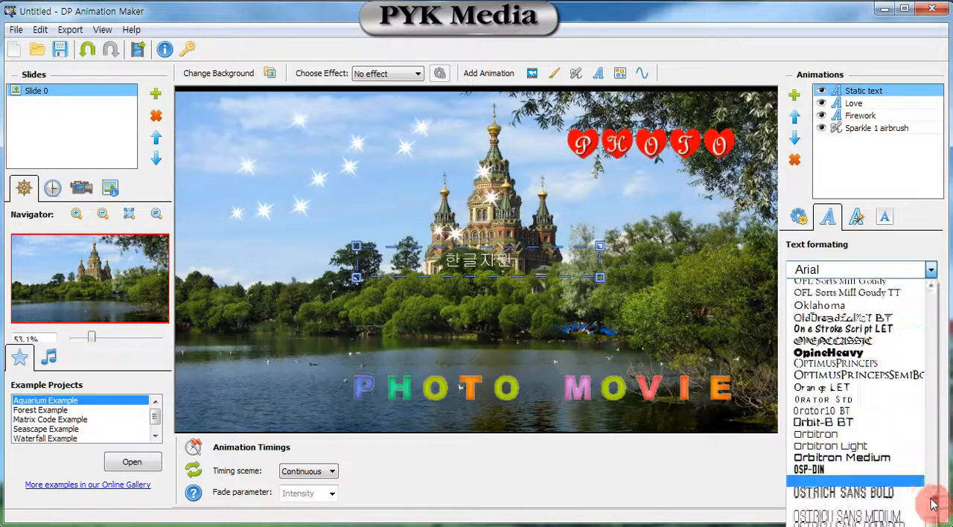
scroll(893, 519, down, 20)
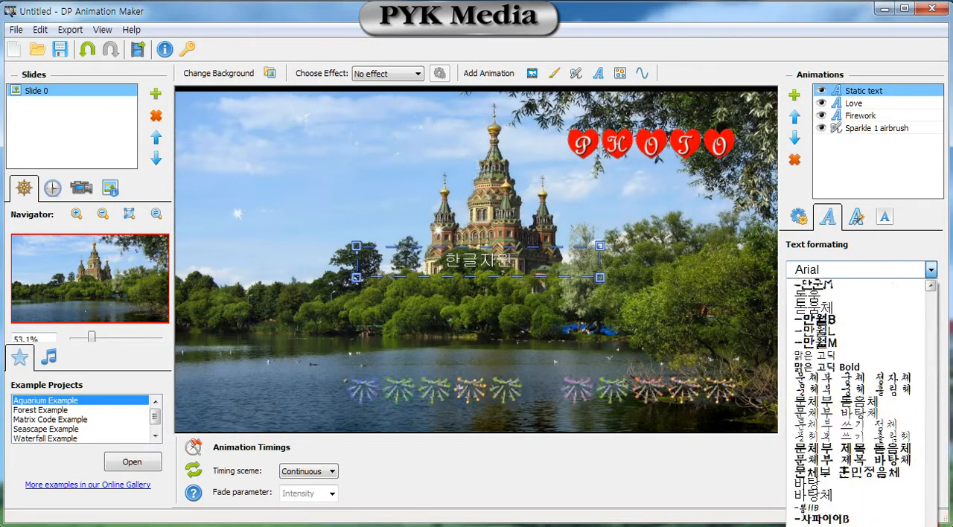
click(862, 519)
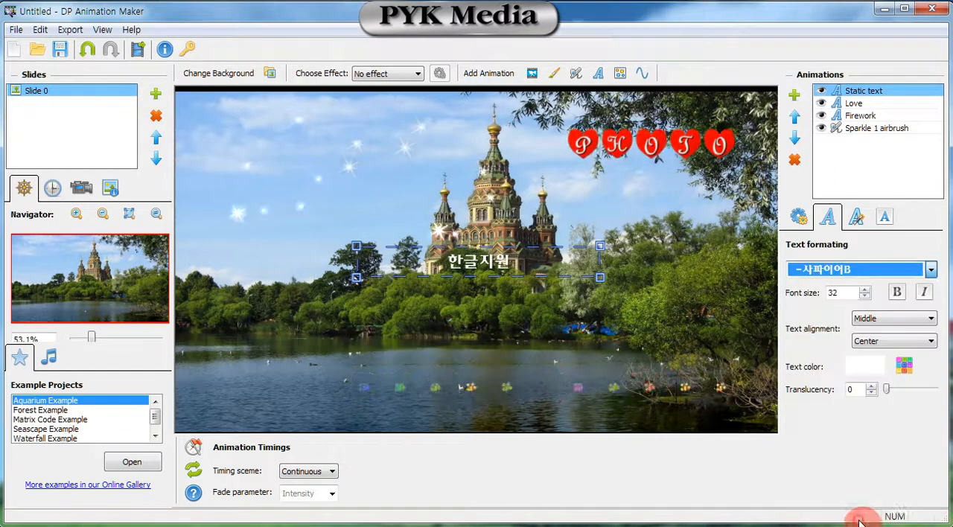
double_click(848, 292)
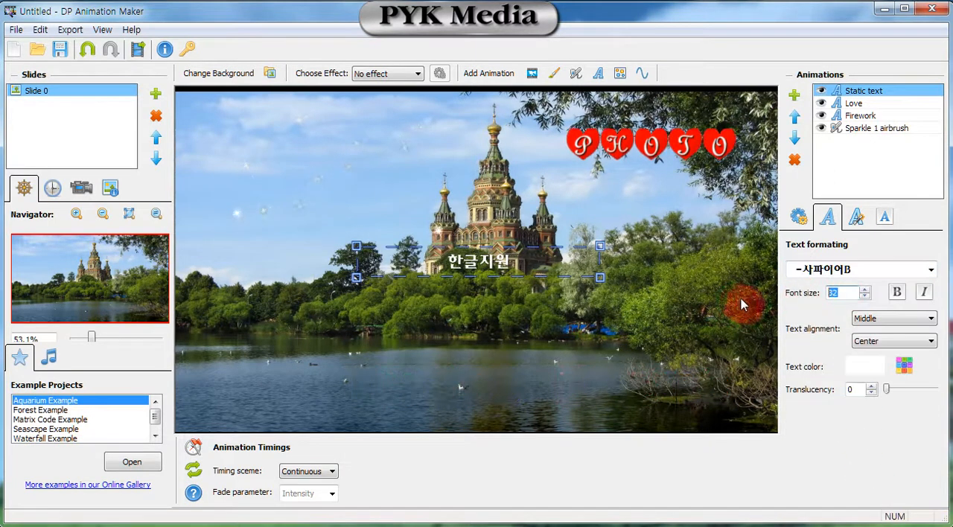
text(72)
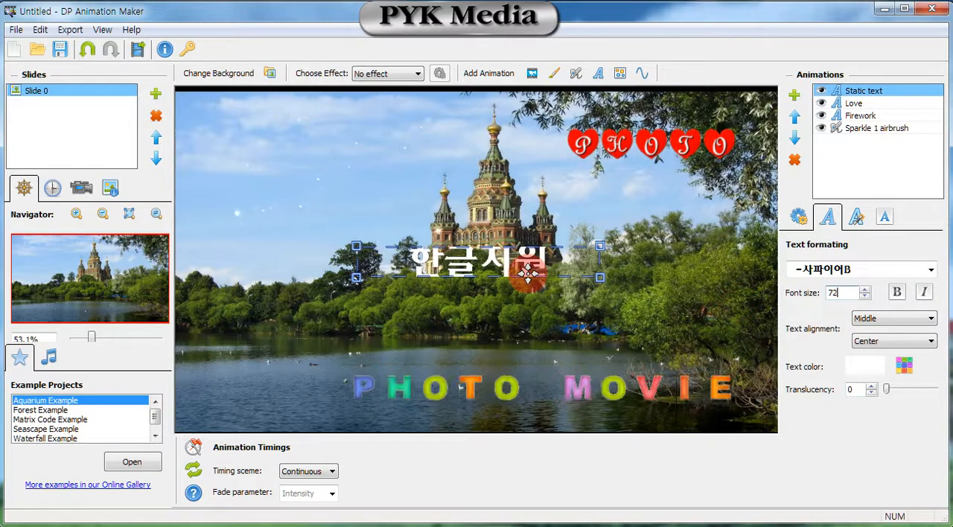
Move the 한글지원 text into the sky left of the castle, and view its text effects and background properties.
click(856, 217)
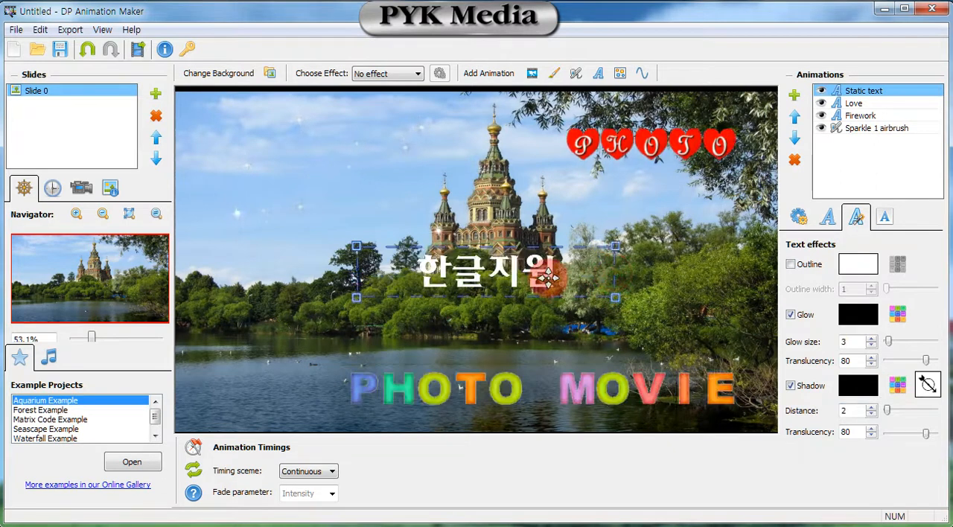
drag(552, 277, 380, 195)
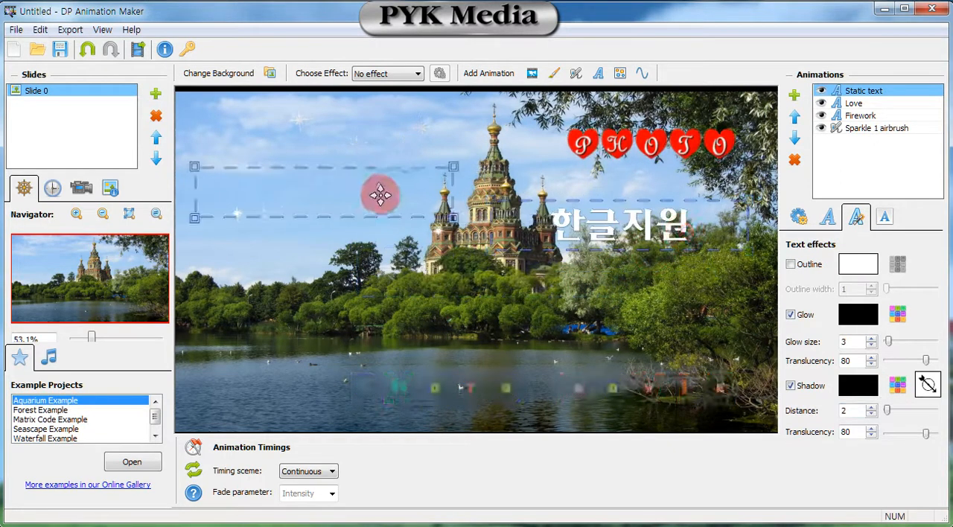
drag(381, 151, 381, 151)
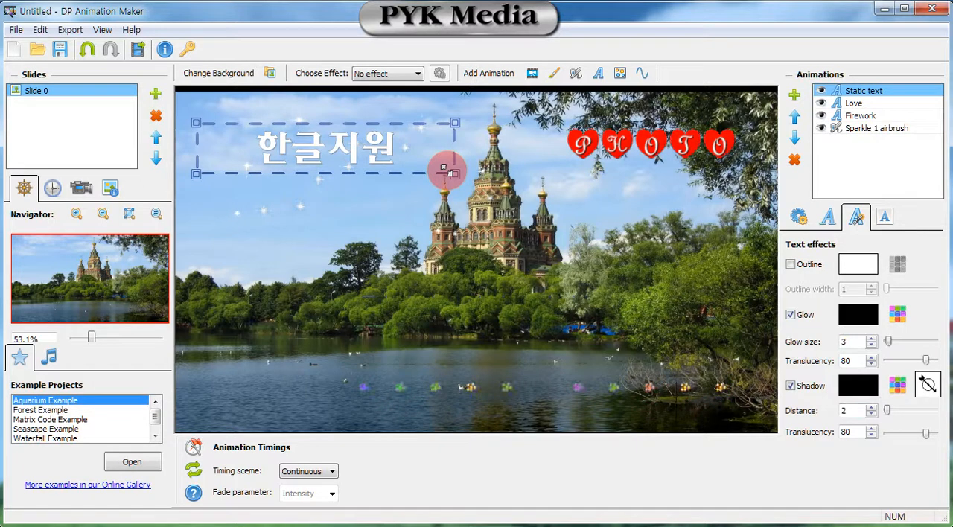
click(885, 219)
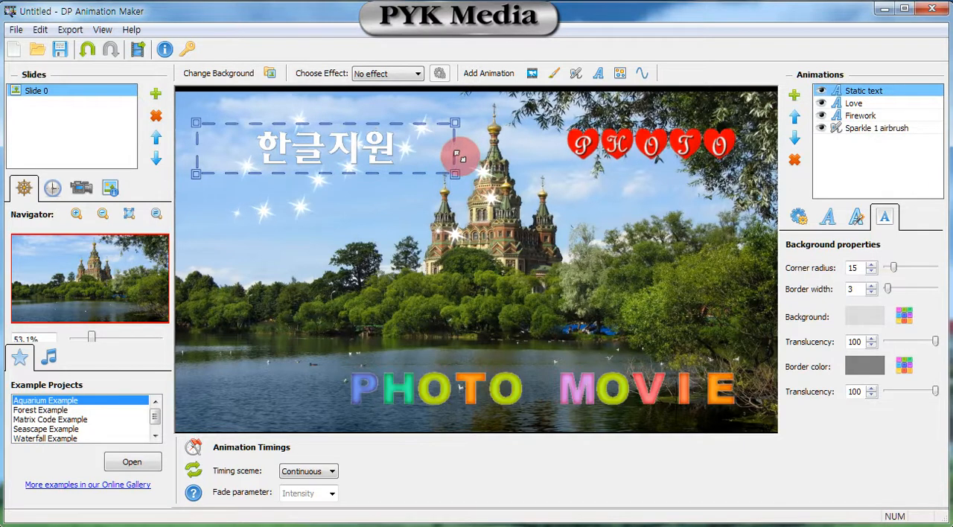
Preview several particle systems, including Magic fountain, Magic spots and Magic firefly, and add Magic path to the slide.
click(620, 75)
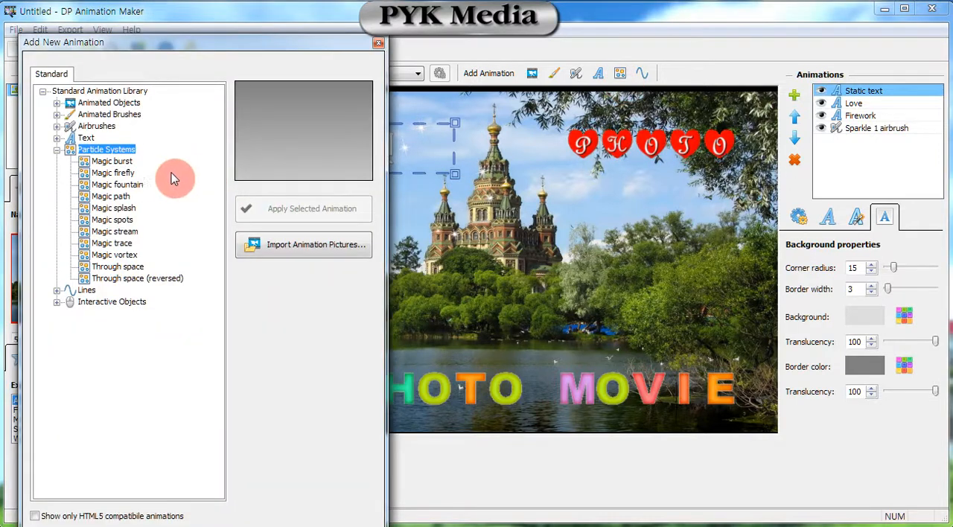
click(122, 184)
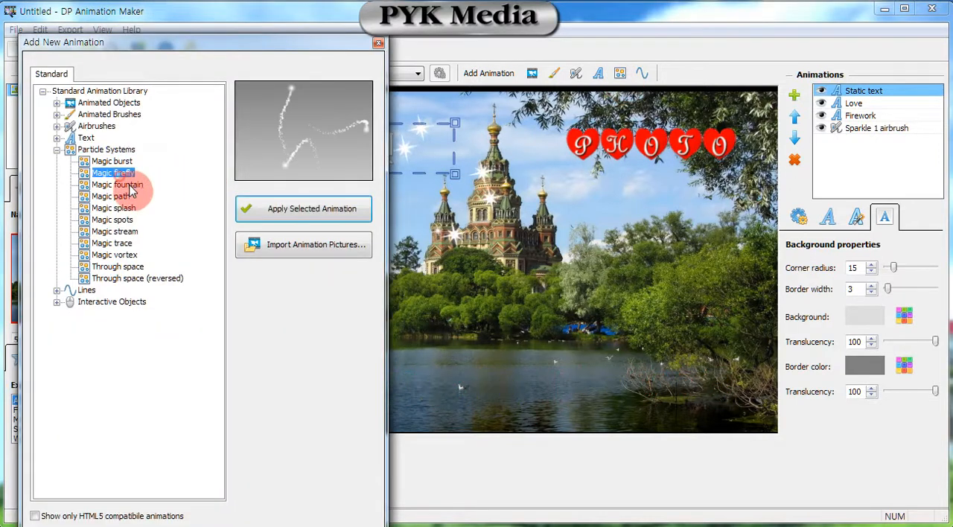
click(119, 196)
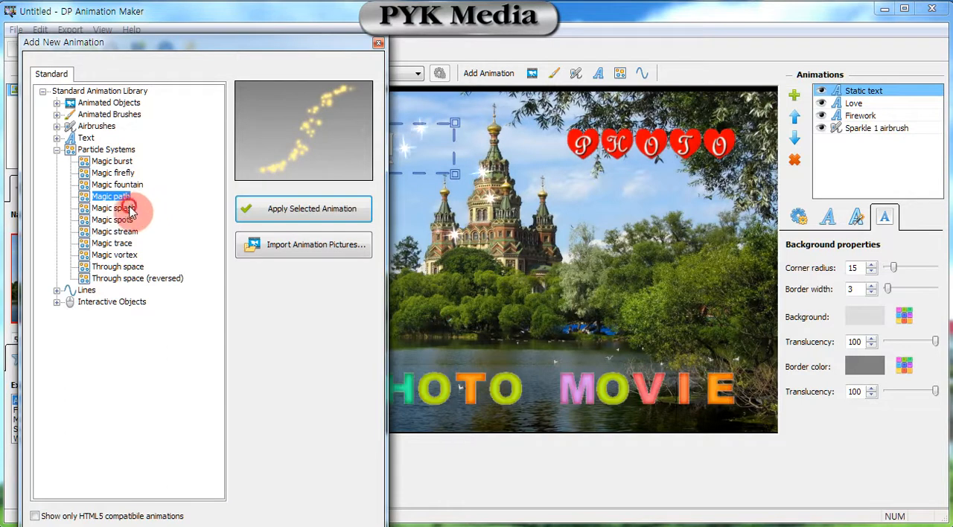
click(131, 209)
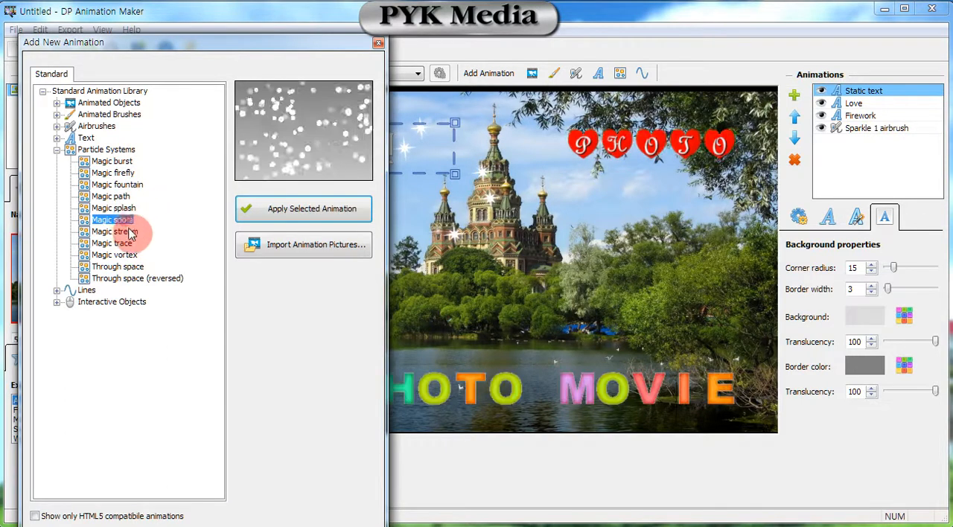
click(132, 233)
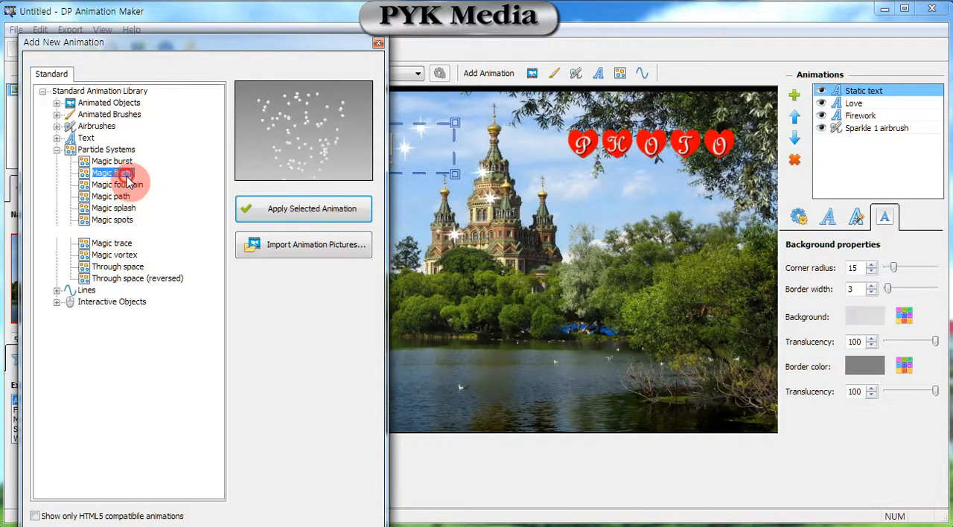
click(134, 187)
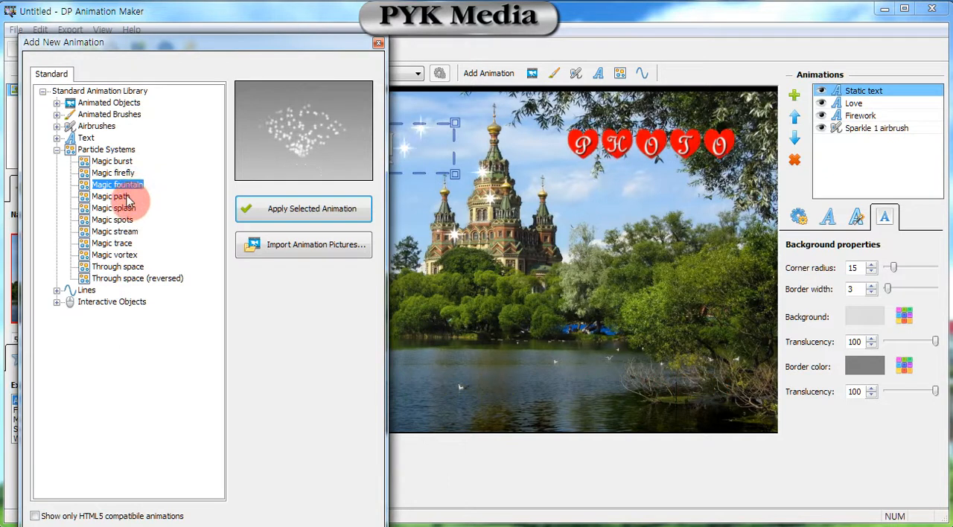
click(128, 198)
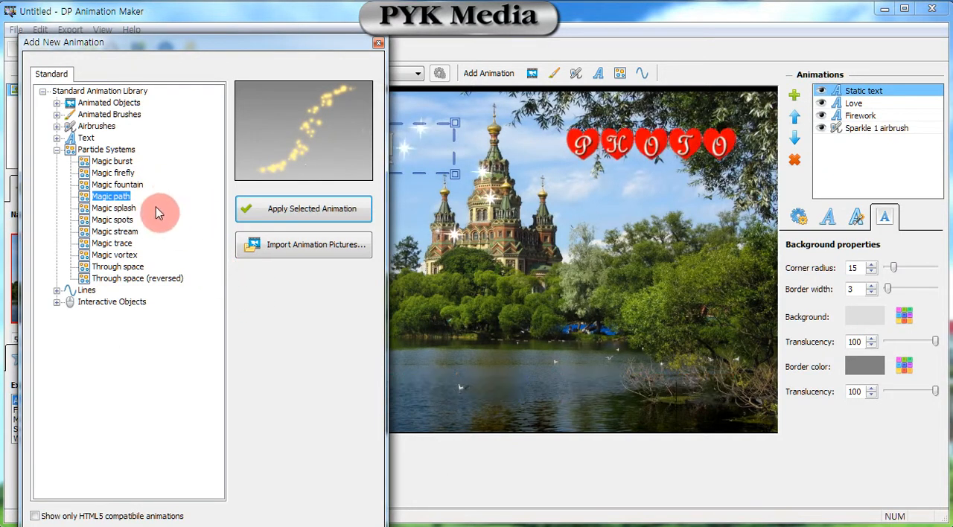
click(300, 214)
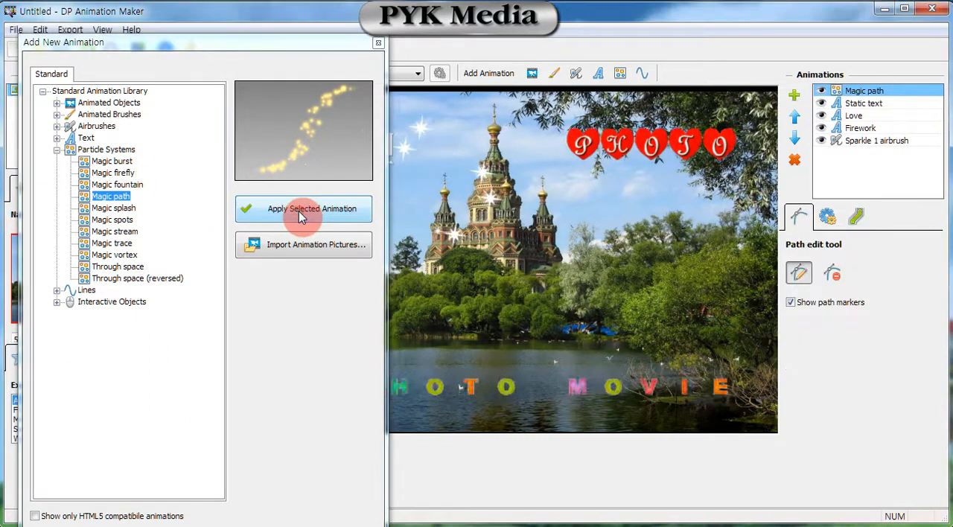
click(379, 43)
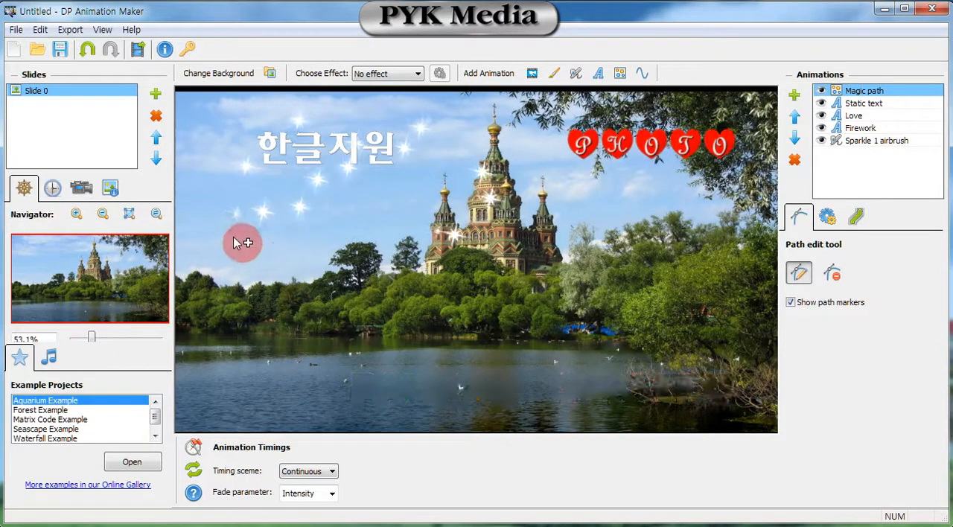
Draw the Magic path from the sky at the photo's far left to the castle's base and up beside its main tower, with flow speed 79.
click(207, 240)
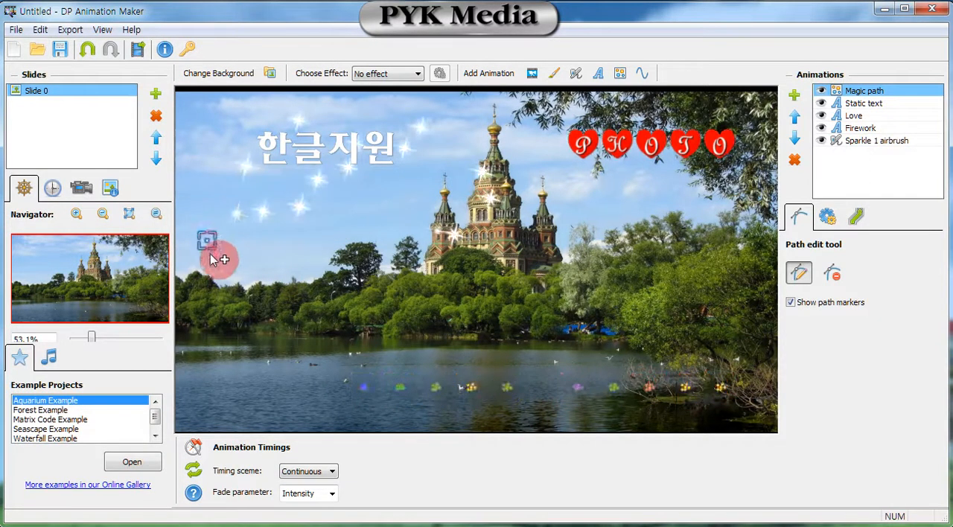
click(458, 246)
click(463, 178)
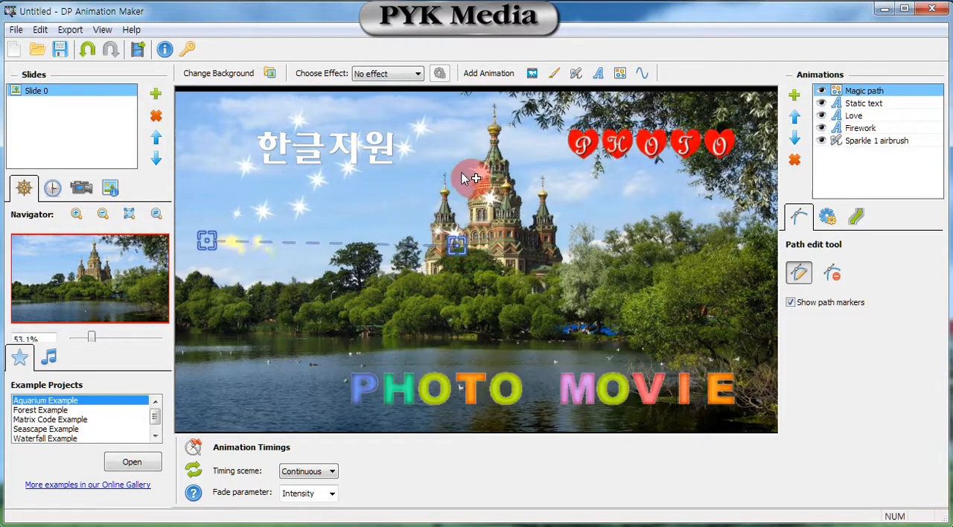
click(457, 159)
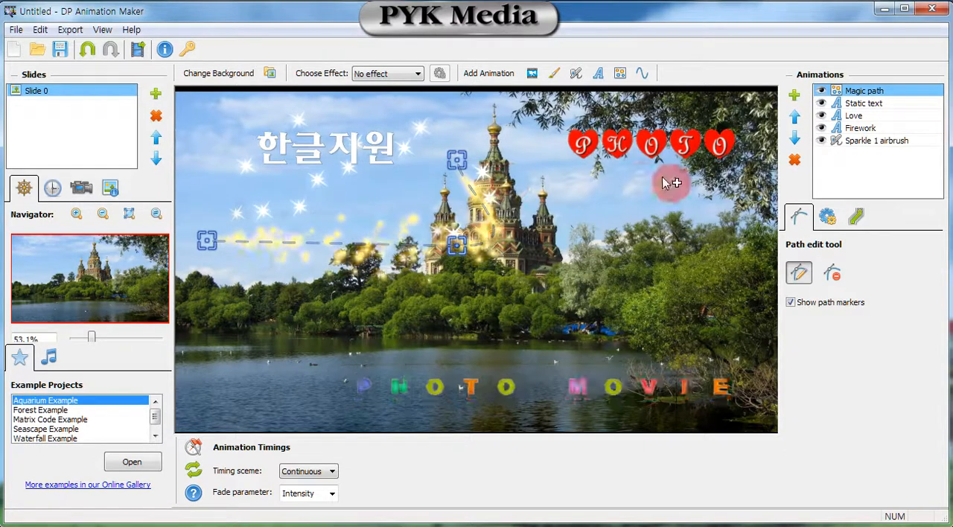
click(823, 220)
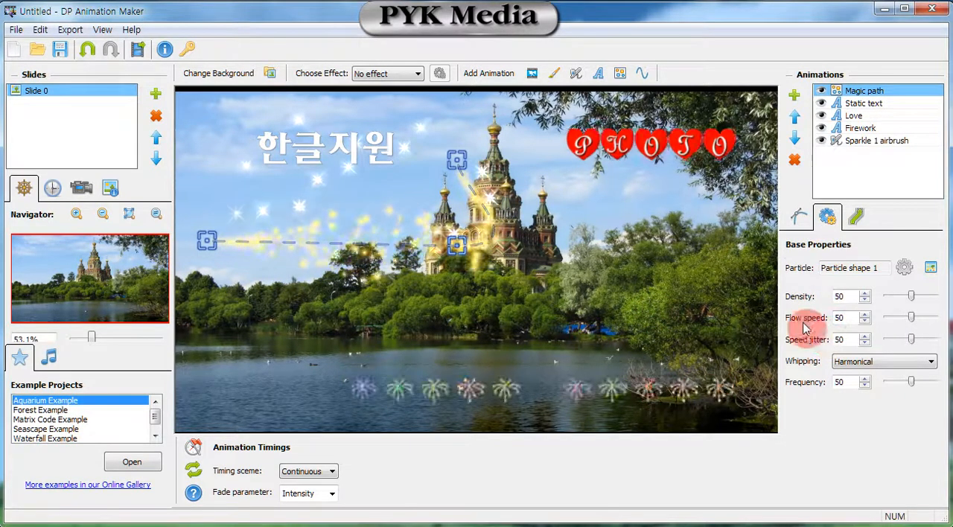
mouse_move(911, 318)
mouse_down()
mouse_move(936, 318)
mouse_move(927, 320)
mouse_up()
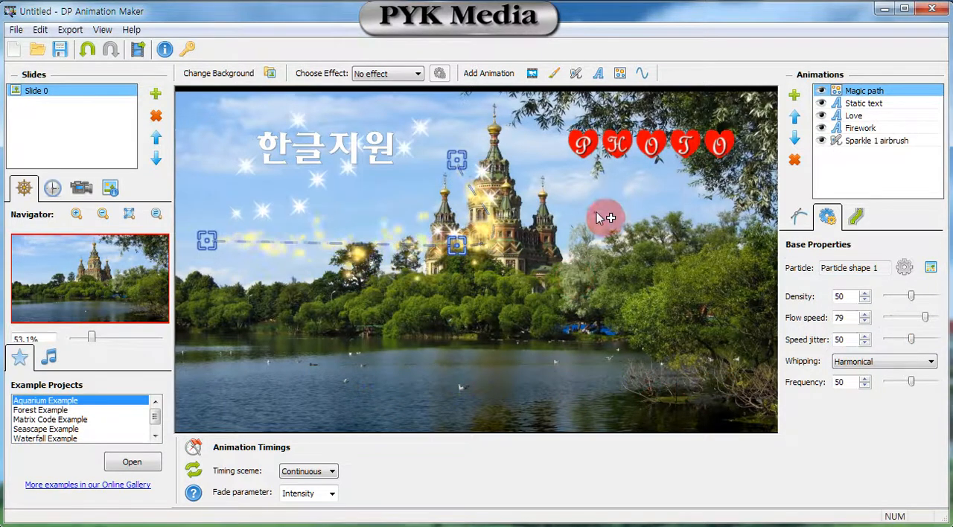
Add the Magic spots particle system to the slide and set its density to 74.
click(618, 73)
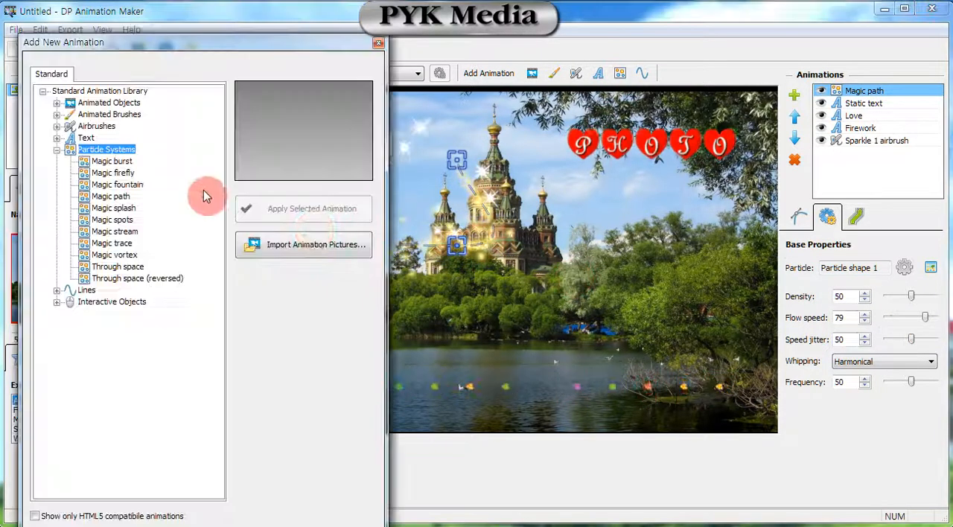
click(115, 220)
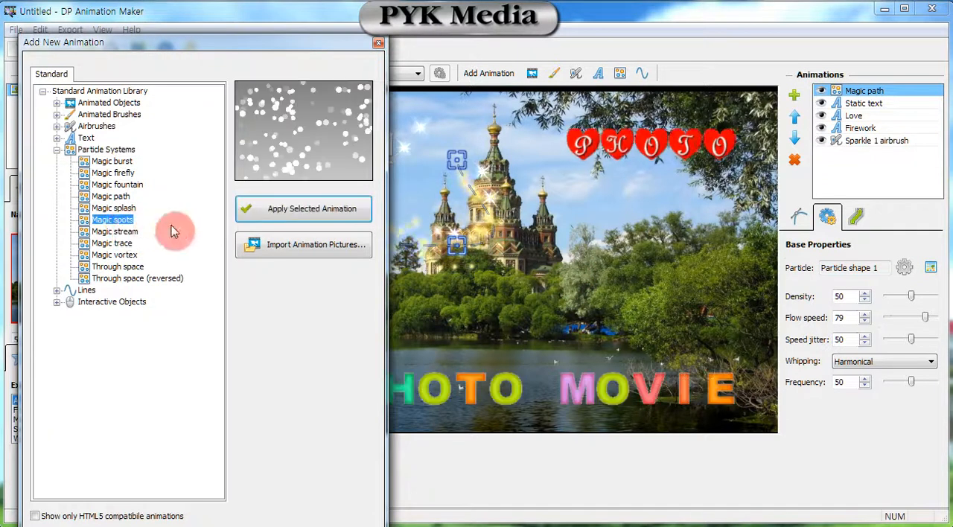
click(294, 211)
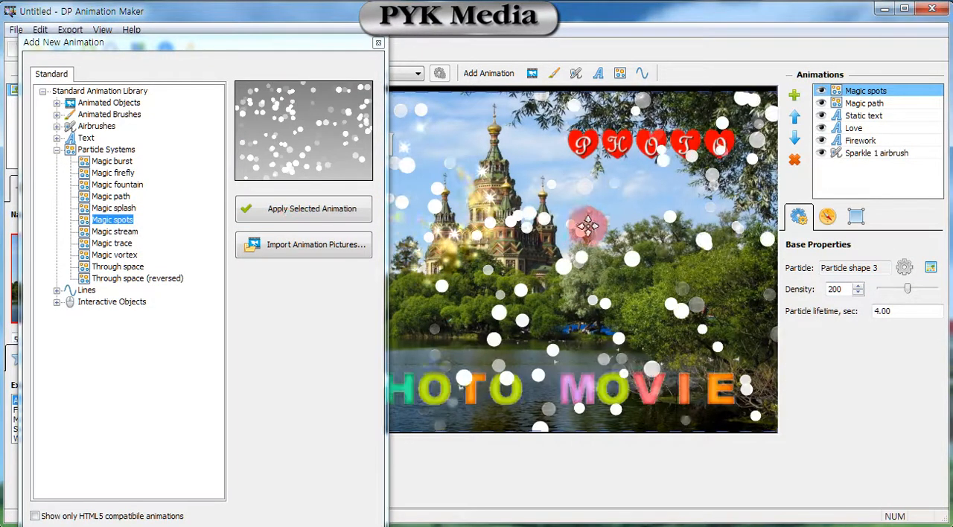
click(477, 91)
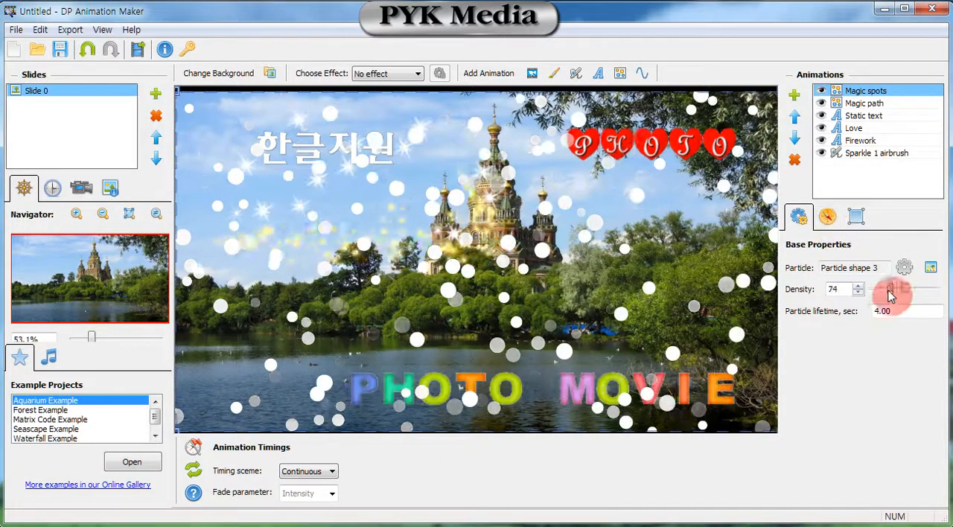
Open the motion properties of the Magic spots animation.
click(829, 220)
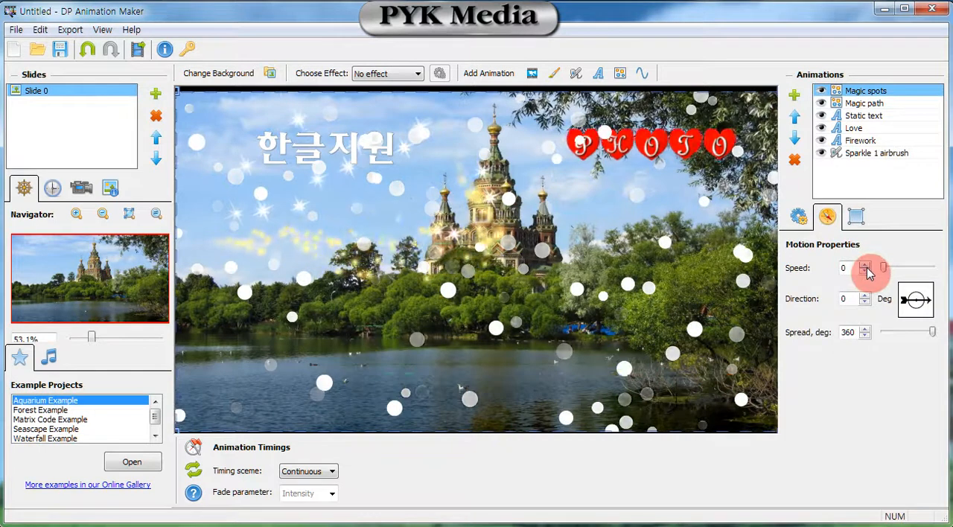